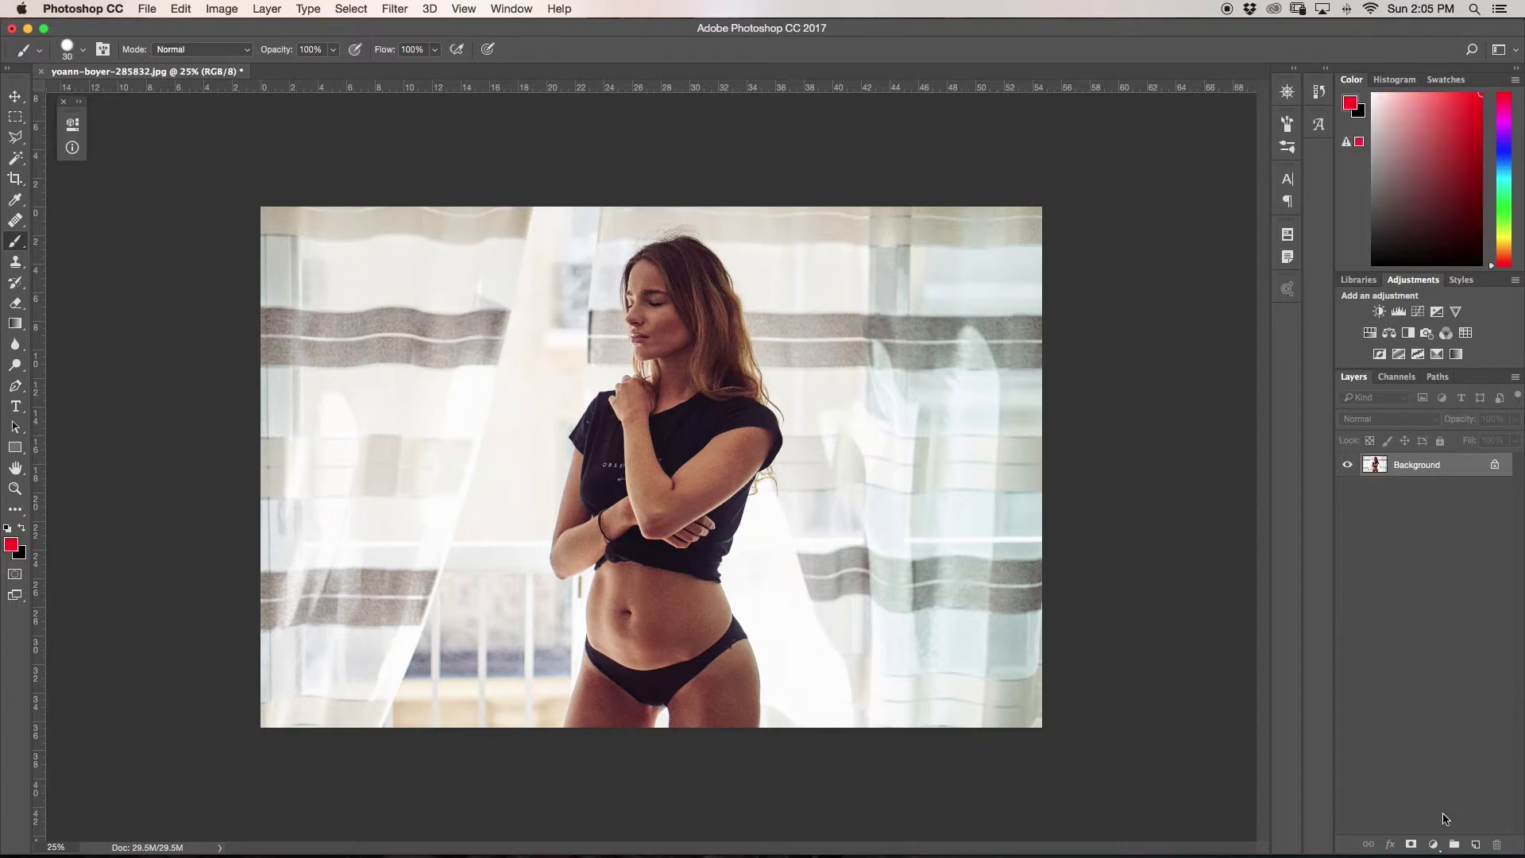
# Add a new empty layer, choose a pale cream paint colour and enlarge a soft brush
pyautogui.click(1475, 845)
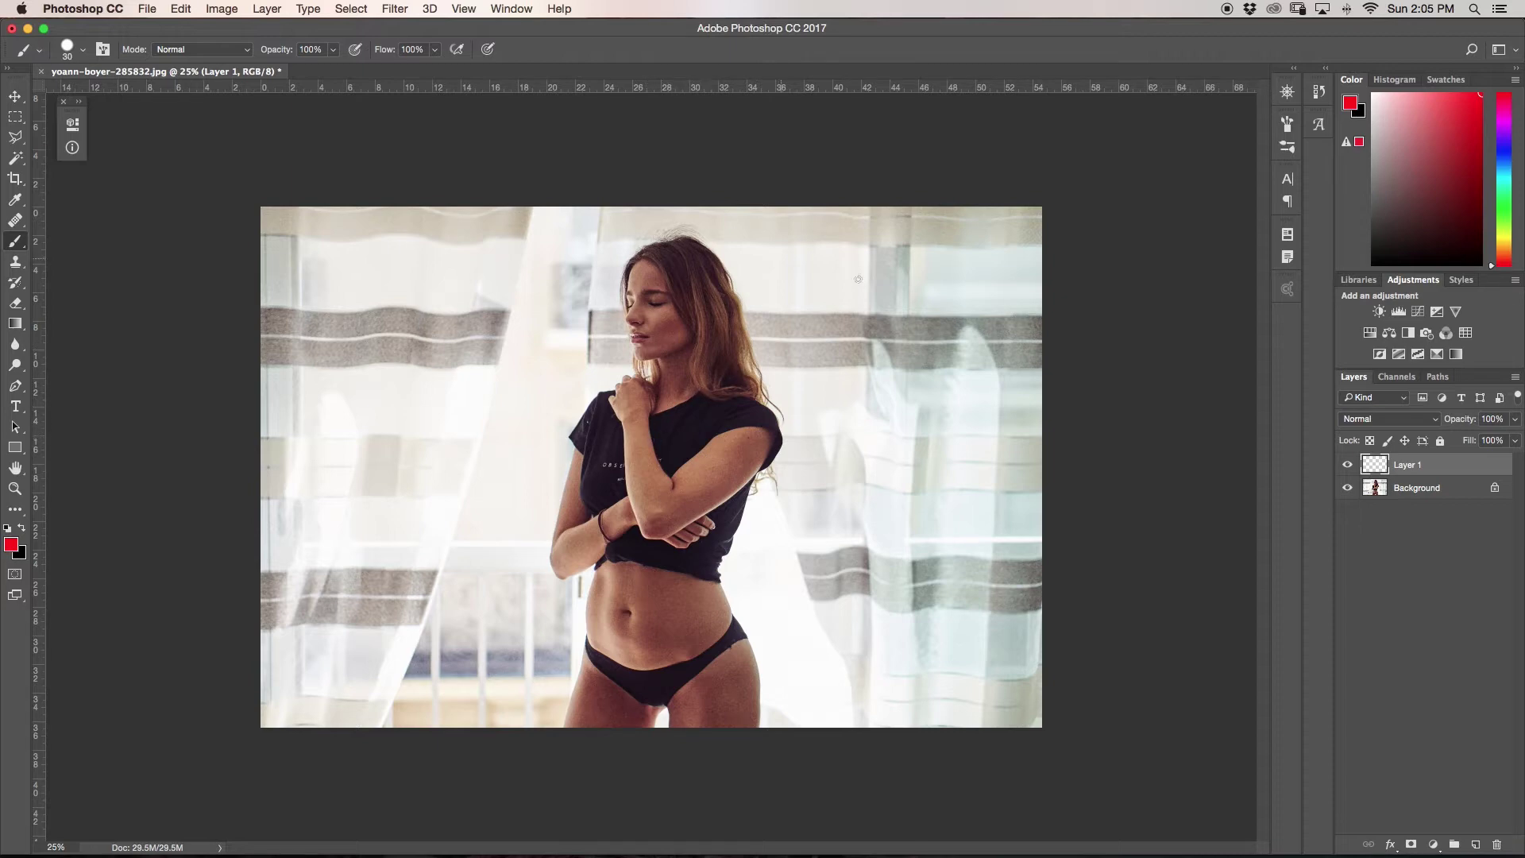
pyautogui.moveTo(1505, 264); pyautogui.dragTo(1506, 246)
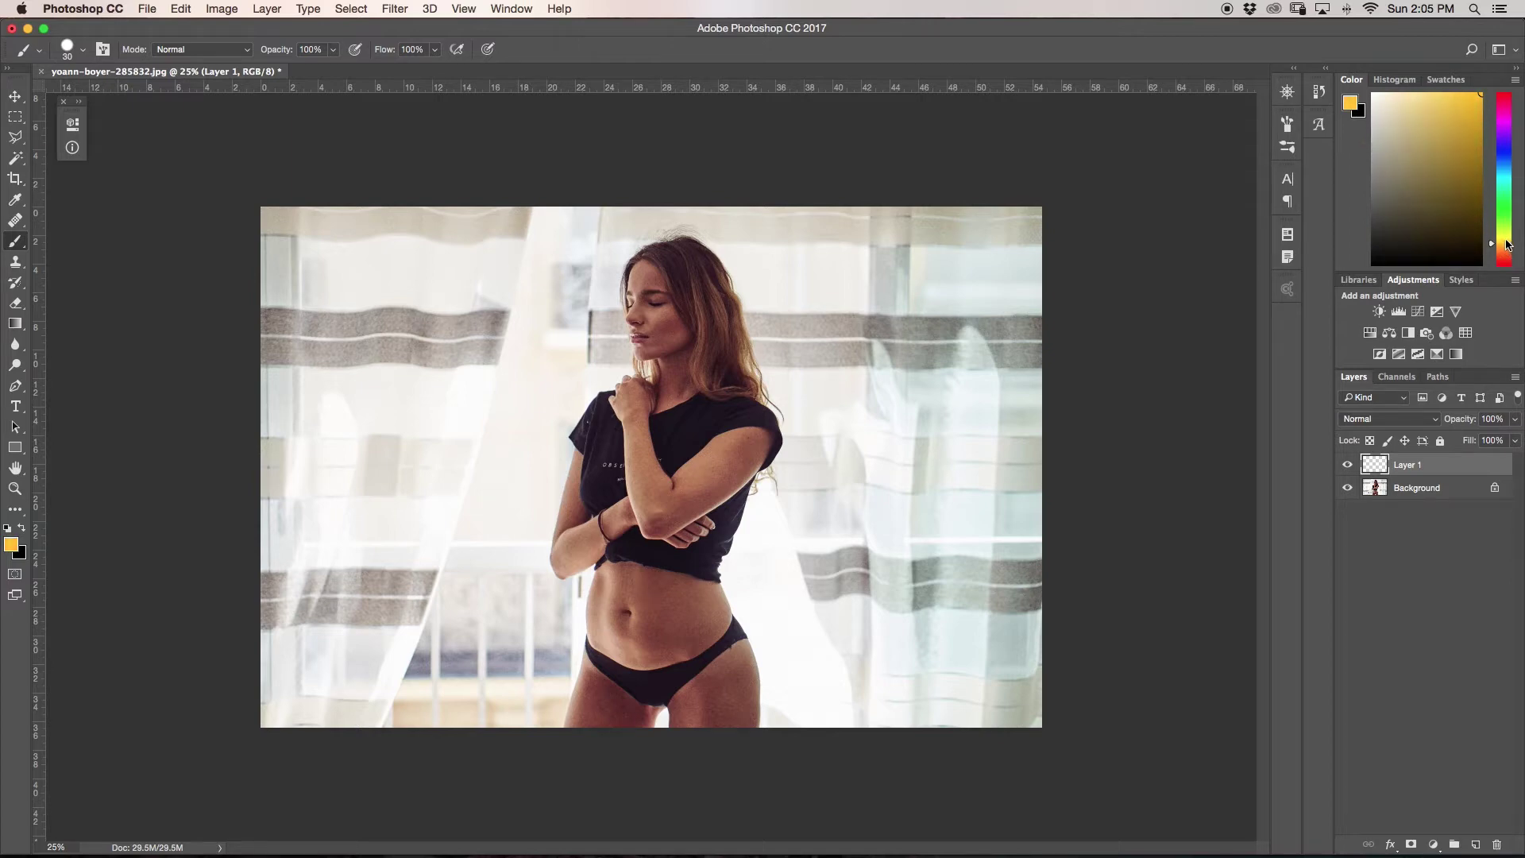
pyautogui.moveTo(1391, 90)
pyautogui.mouseDown()
pyautogui.moveTo(1376, 89)
pyautogui.moveTo(1401, 94)
pyautogui.mouseUp()
pyautogui.moveTo(510, 516); pyautogui.dragTo(555, 450)
pyautogui.moveTo(509, 398); pyautogui.dragTo(538, 400)
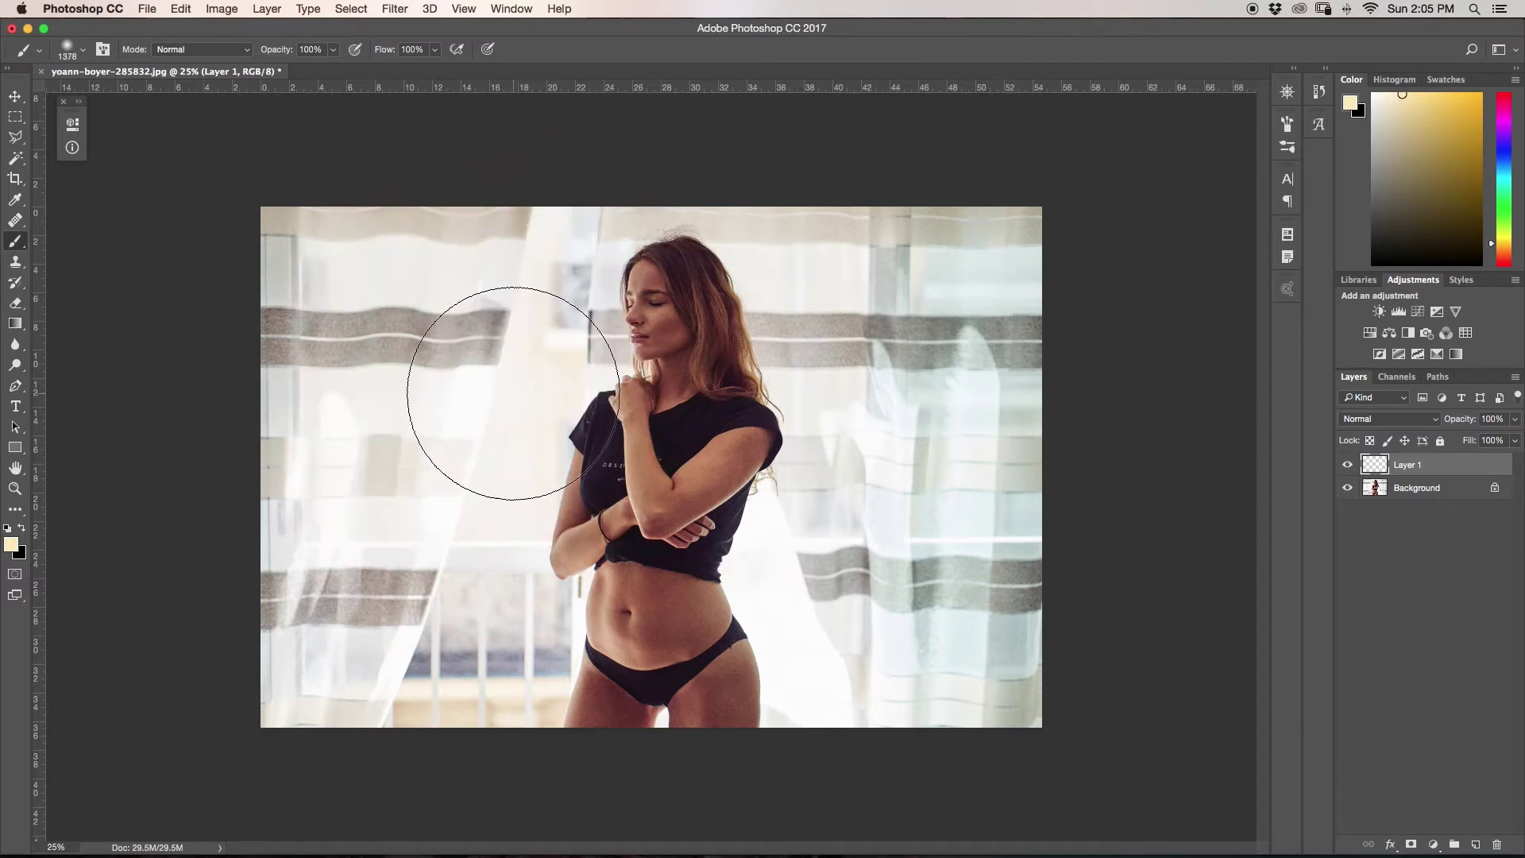
# Paint a soft pale-cream glow over the curtain beside her face with an 800 px brush
pyautogui.click(508, 389)
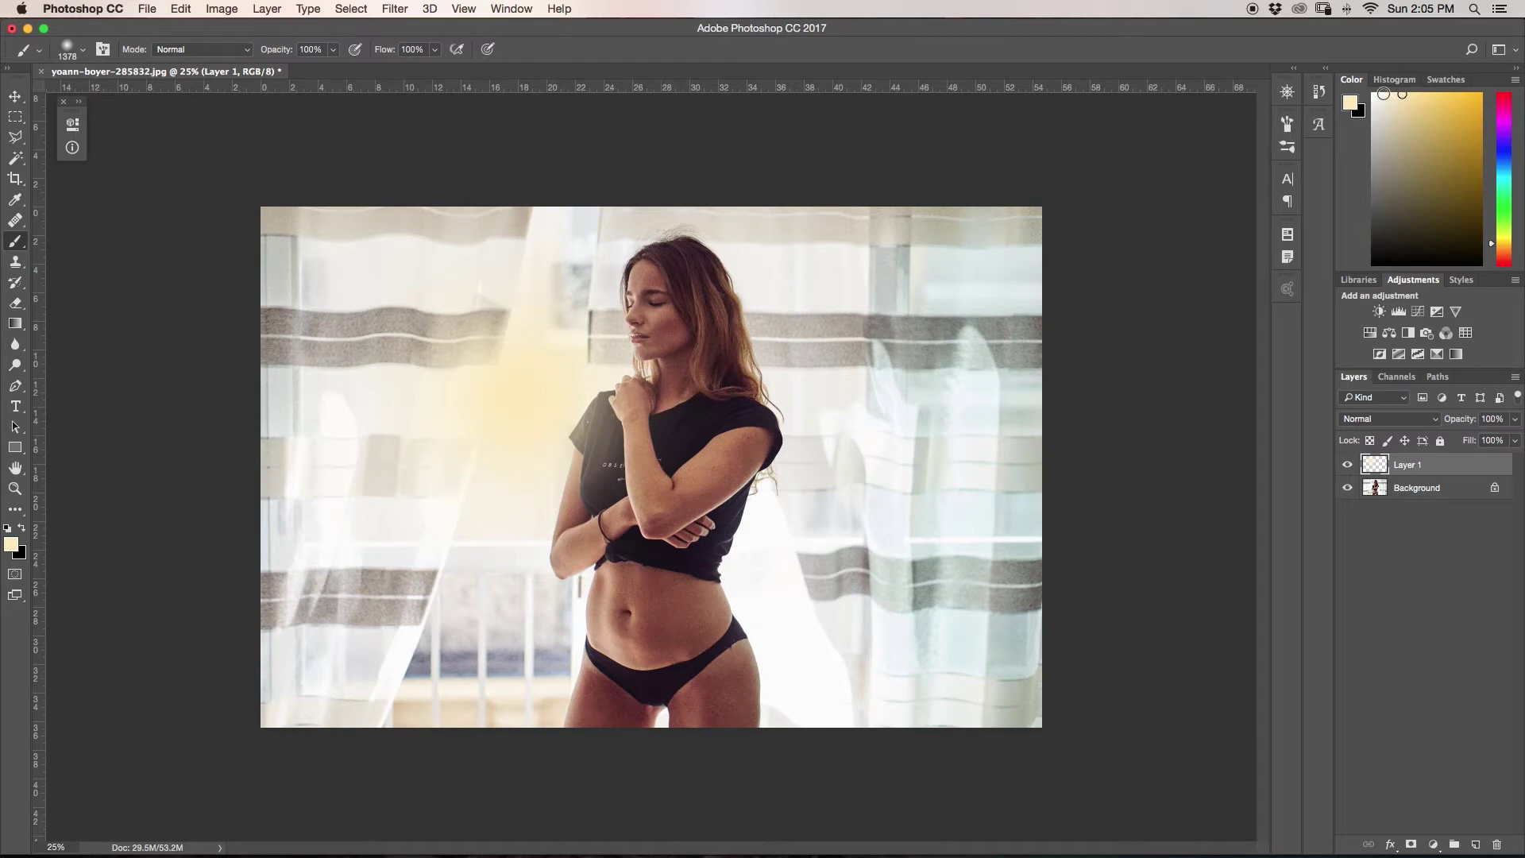
pyautogui.click(1382, 94)
pyautogui.press('[')
pyautogui.press('[')
pyautogui.press('[')
pyautogui.press('[')
pyautogui.press('[')
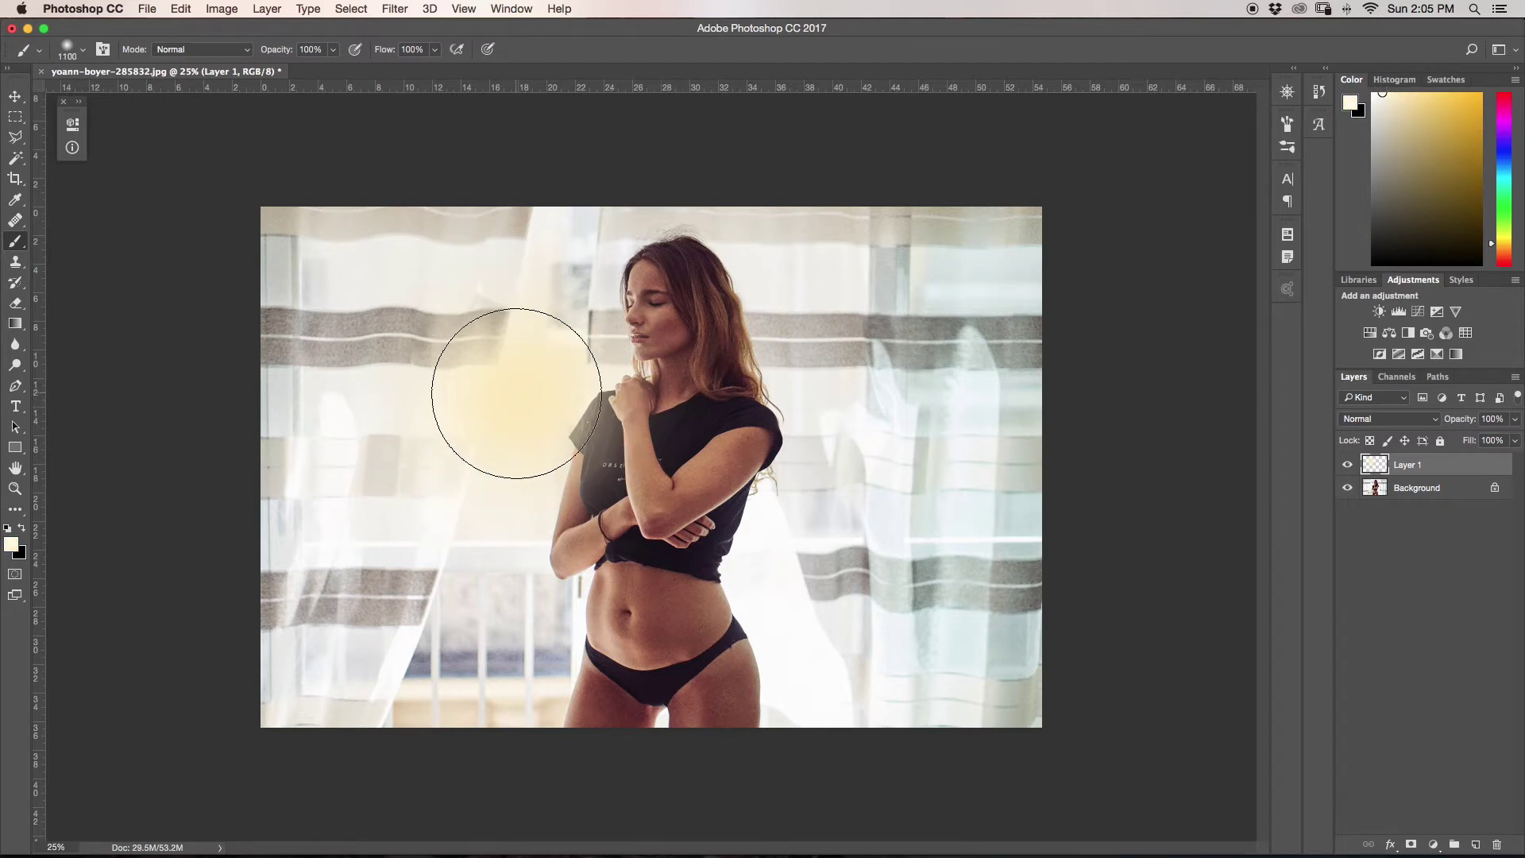
pyautogui.click(518, 396)
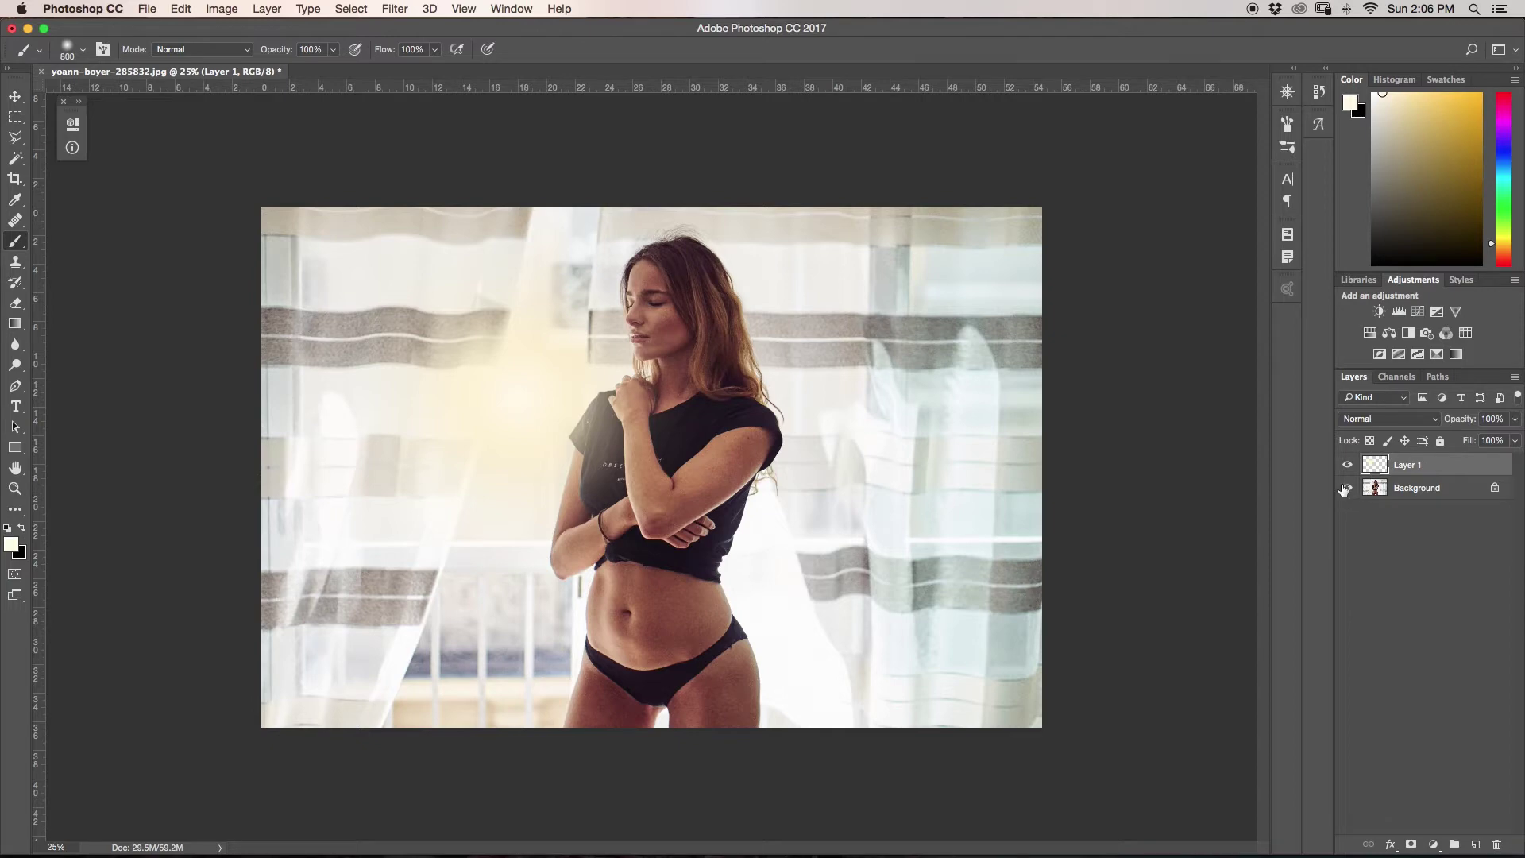
# Move the painted glow upward and rename Layer 1 to 'sun glow'
pyautogui.press('v')
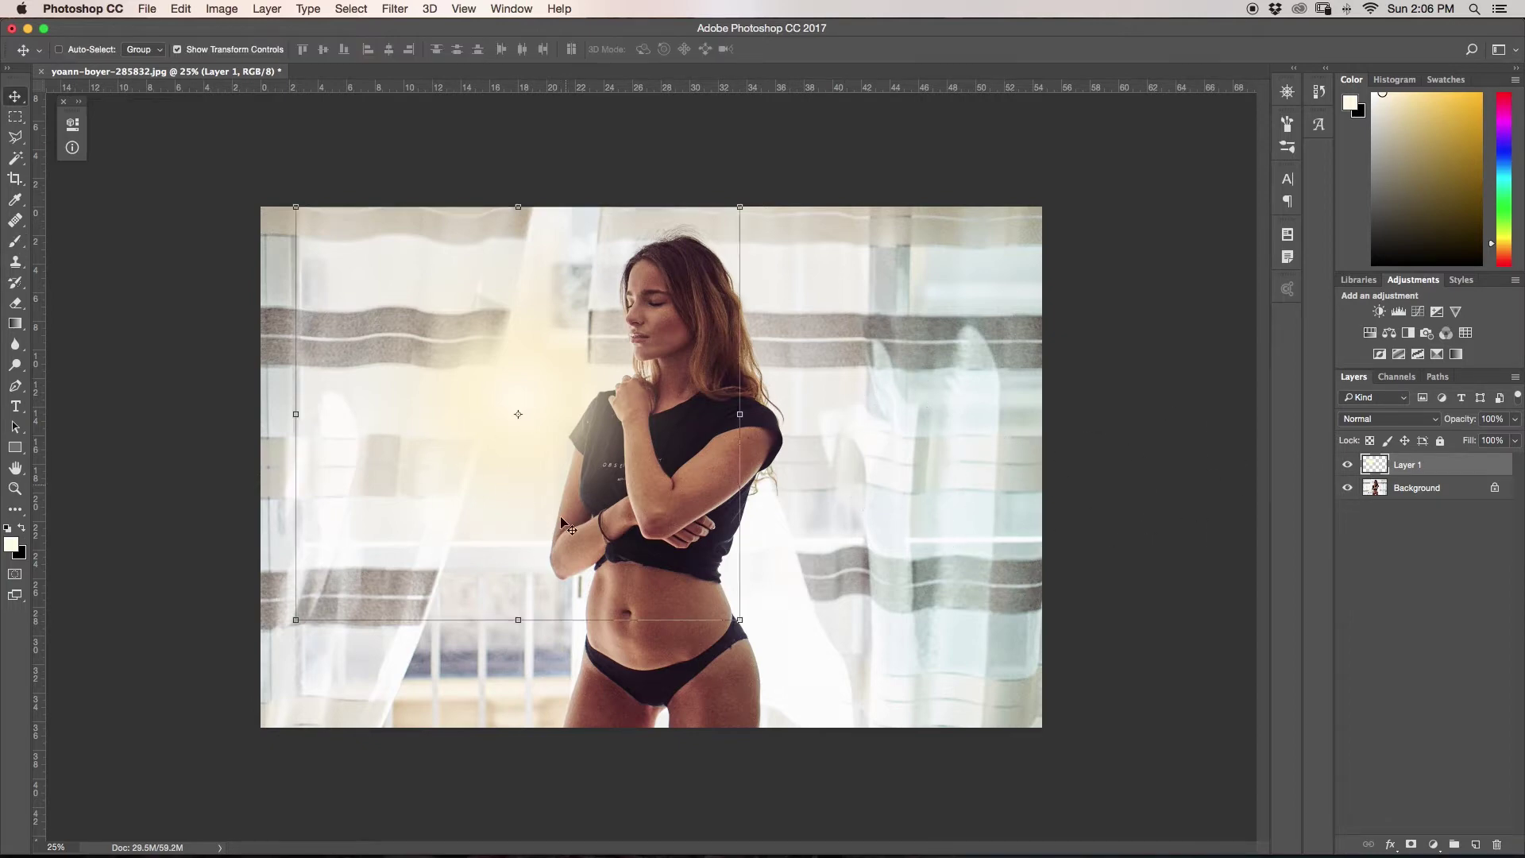
pyautogui.moveTo(620, 513)
pyautogui.mouseDown()
pyautogui.moveTo(608, 456)
pyautogui.moveTo(972, 569)
pyautogui.moveTo(1033, 616)
pyautogui.moveTo(715, 532)
pyautogui.moveTo(636, 486)
pyautogui.mouseUp()
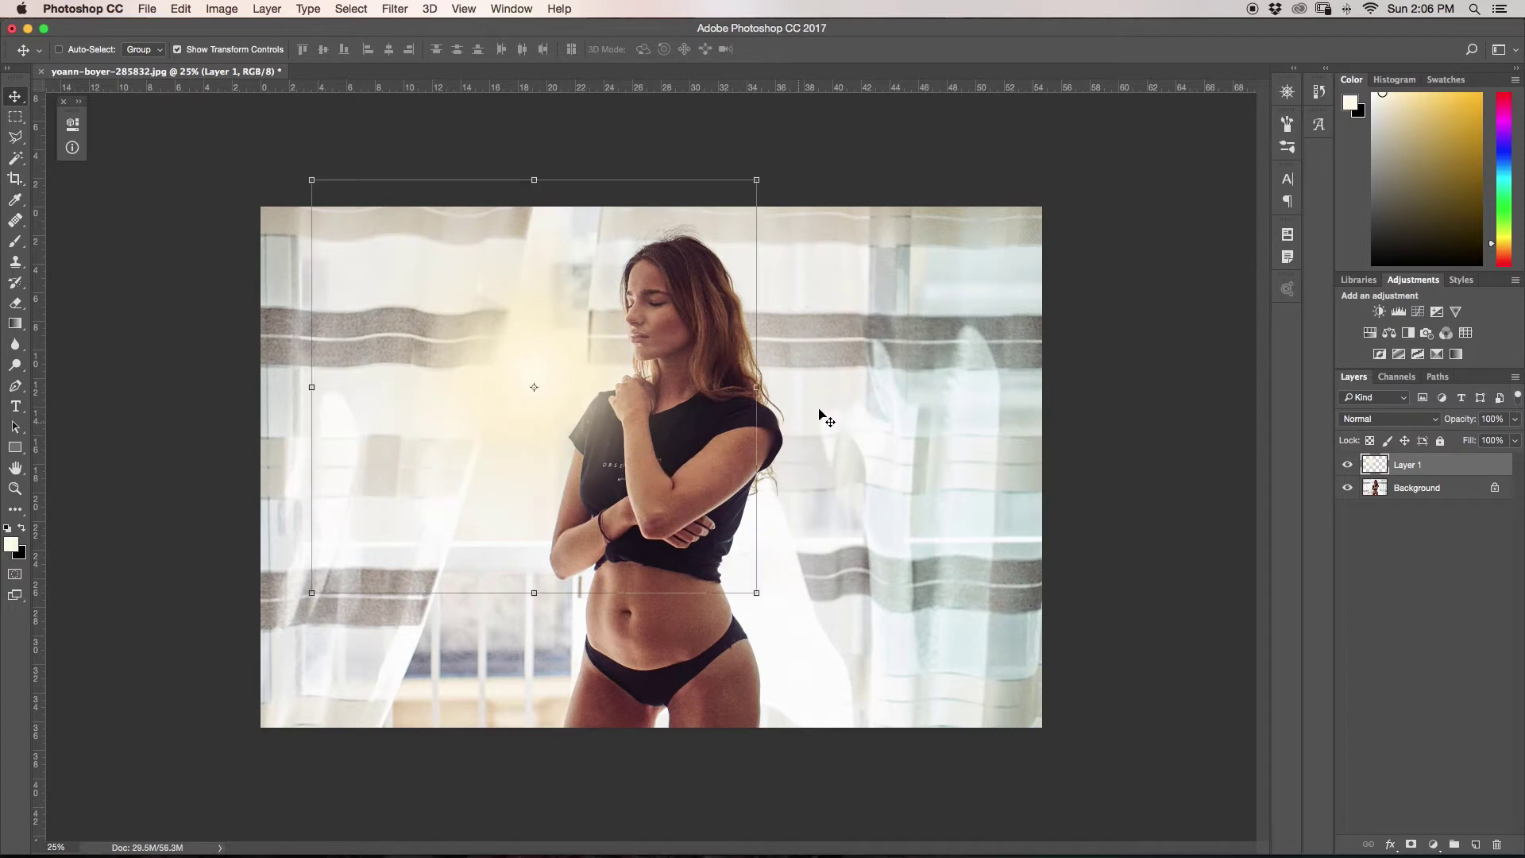
pyautogui.doubleClick(1410, 466)
pyautogui.press('BackSpace')
pyautogui.write('sun glow')
pyautogui.press('Return')
# Blend the sun glow with Linear Dodge (Add) at 79% fill and begin stretching it larger
pyautogui.click(1386, 420)
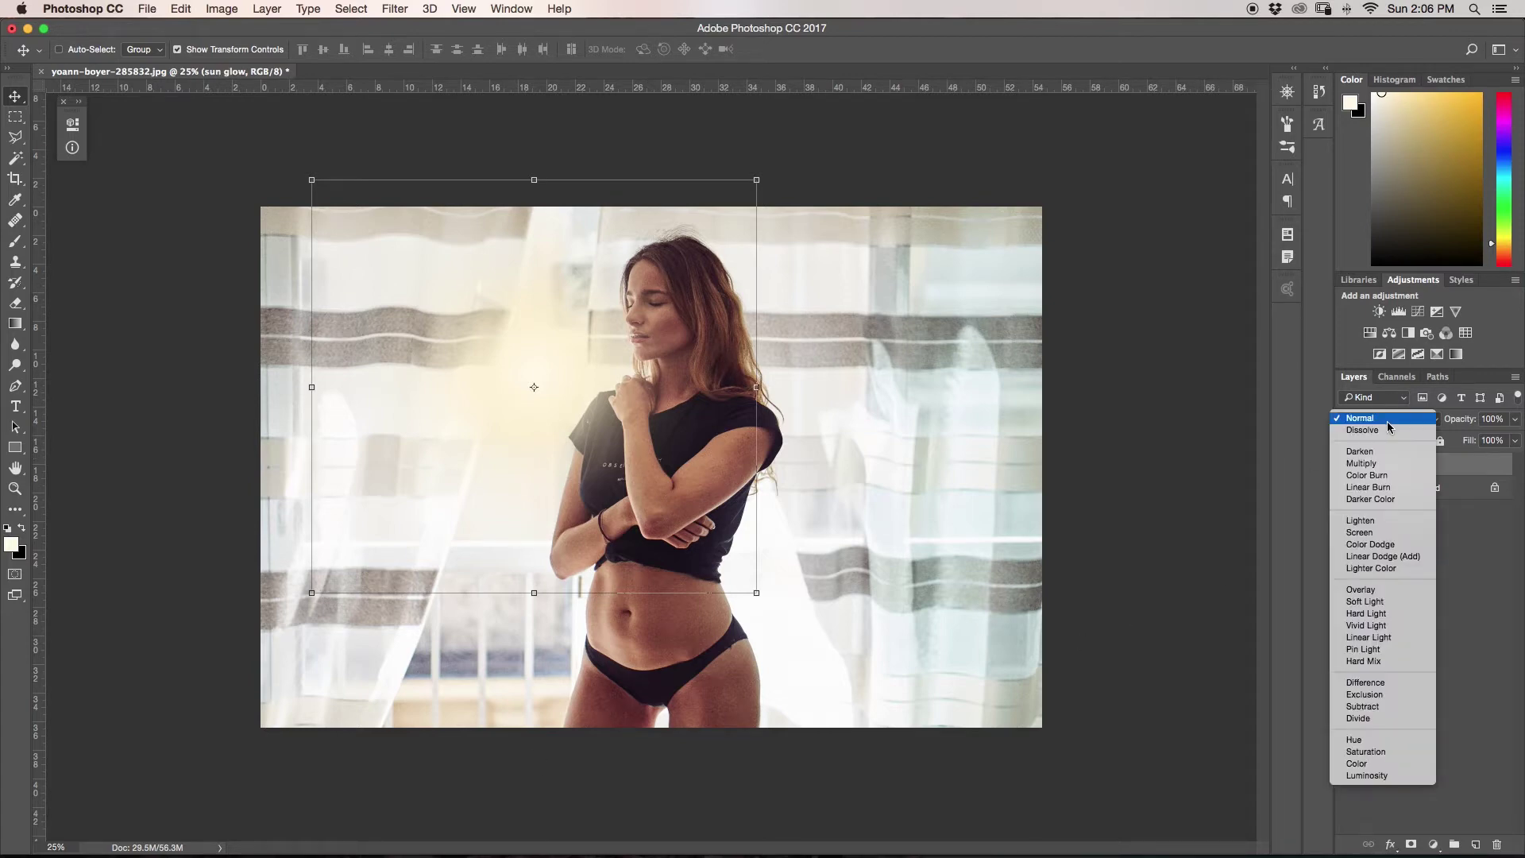
pyautogui.click(1417, 557)
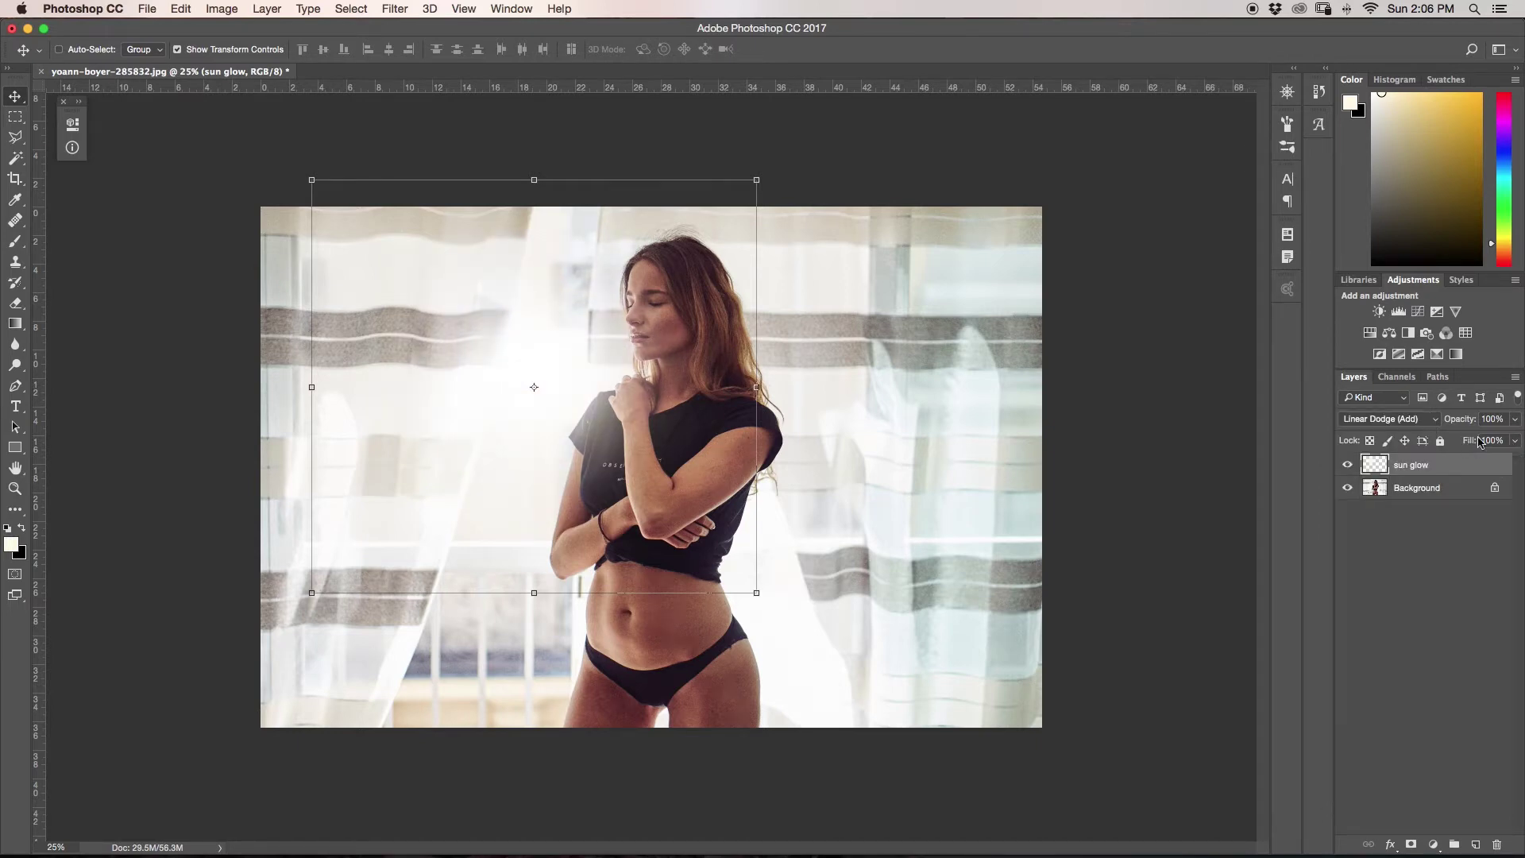
pyautogui.moveTo(1517, 445); pyautogui.dragTo(1499, 459)
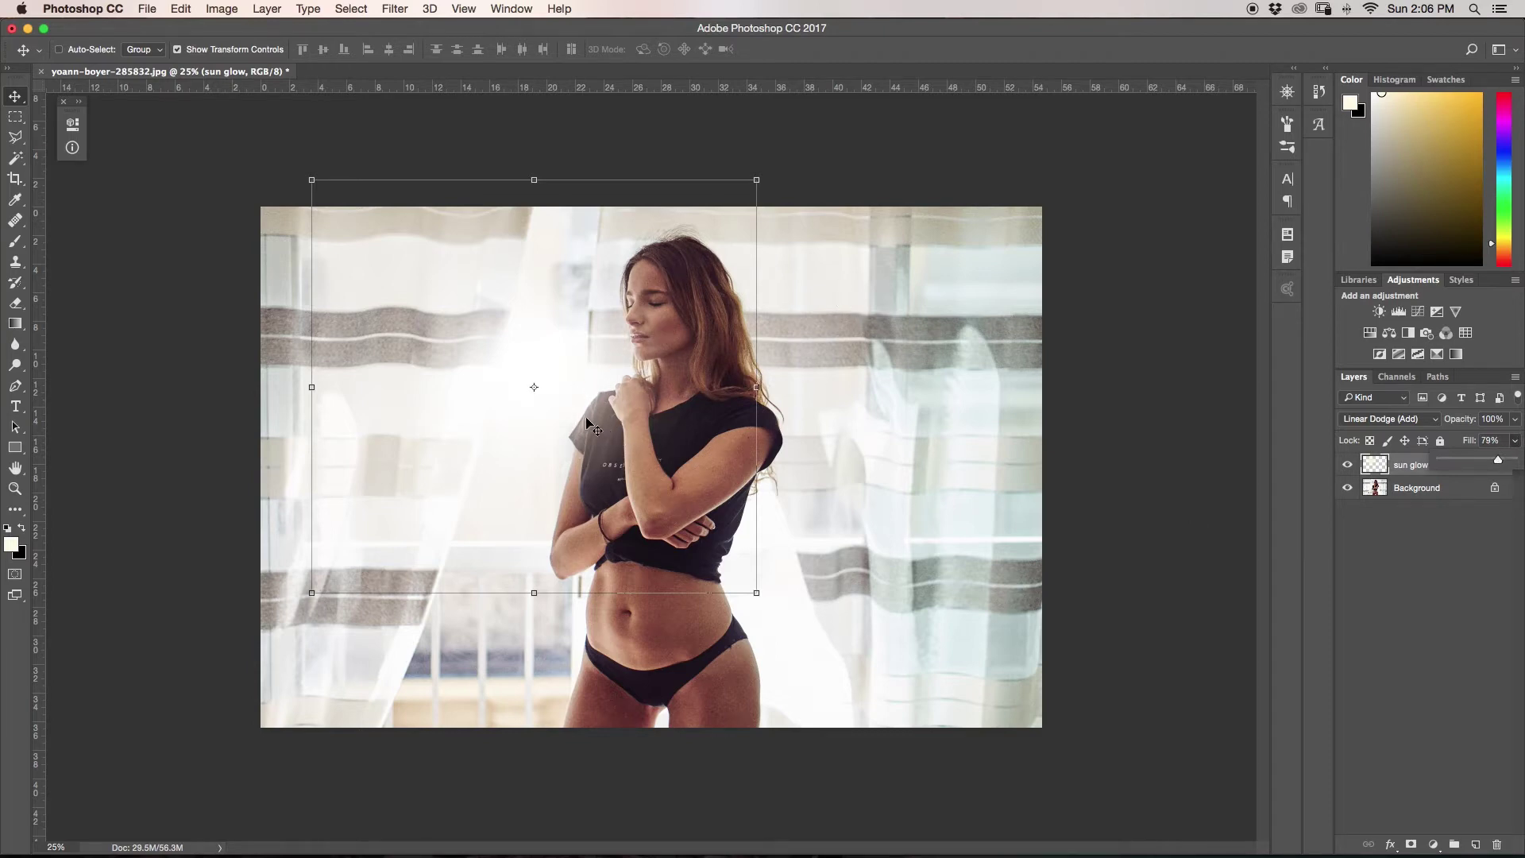
pyautogui.click(1376, 594)
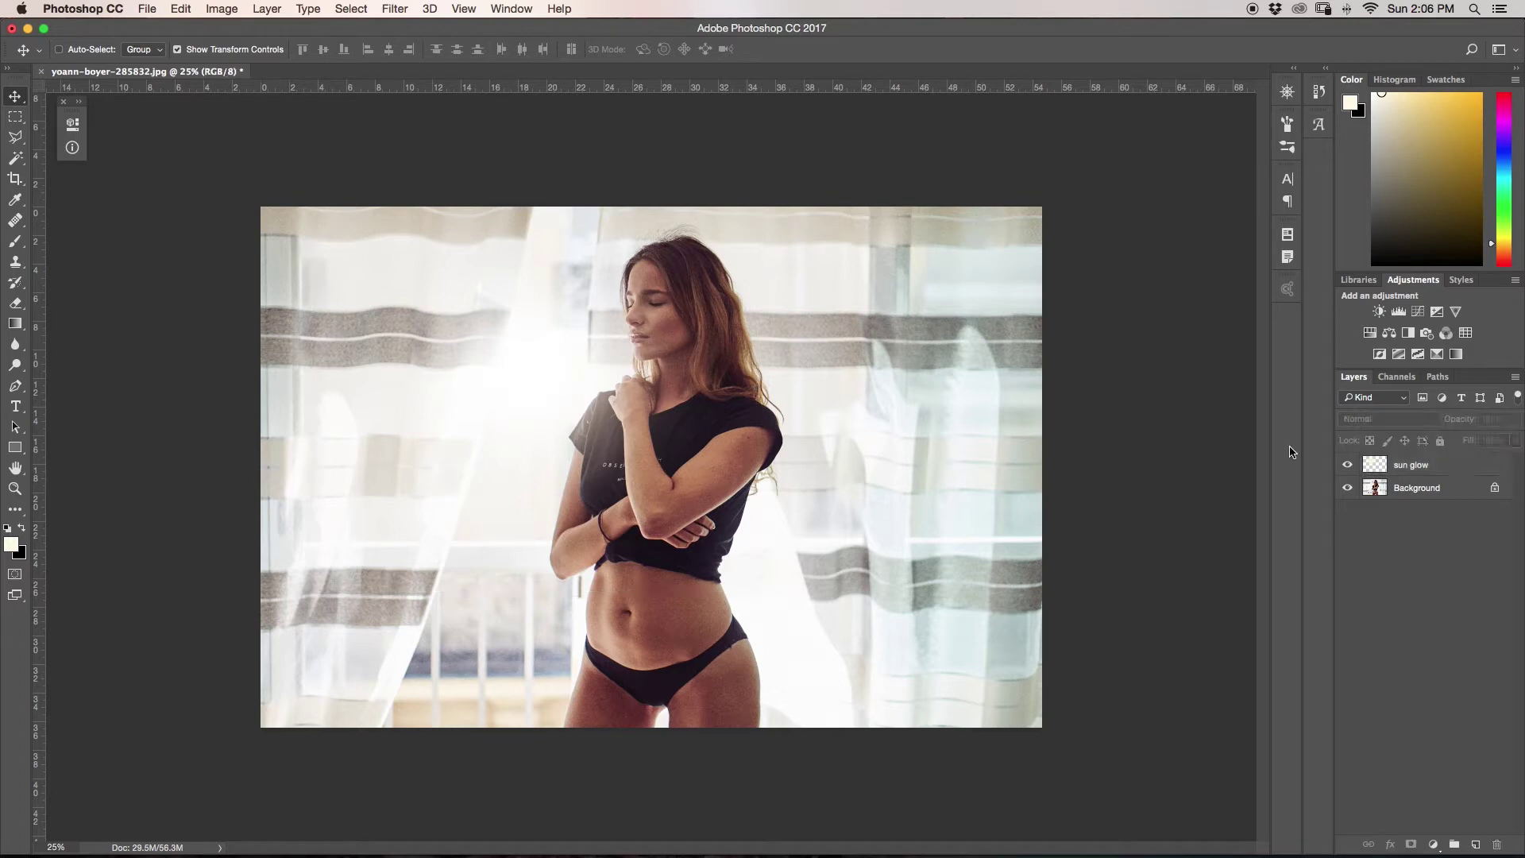
pyautogui.click(1428, 469)
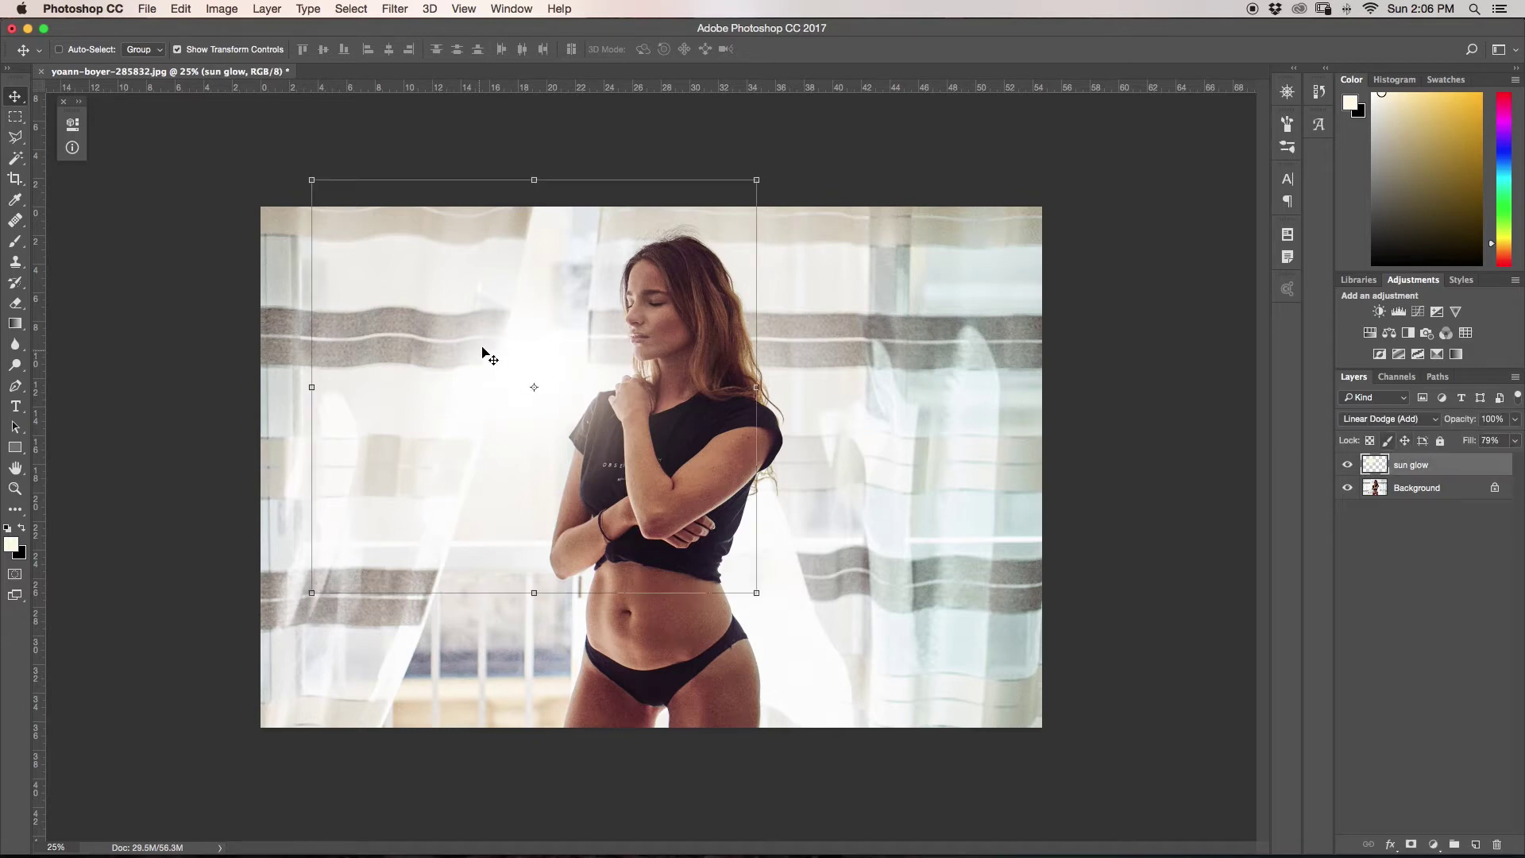
pyautogui.moveTo(756, 387); pyautogui.dragTo(820, 397)
# Reposition the sun glow and stretch it into a tall beam reaching below the photo
pyautogui.moveTo(687, 442)
pyautogui.mouseDown()
pyautogui.moveTo(668, 430)
pyautogui.moveTo(679, 419)
pyautogui.mouseUp()
pyautogui.moveTo(527, 672); pyautogui.dragTo(560, 851)
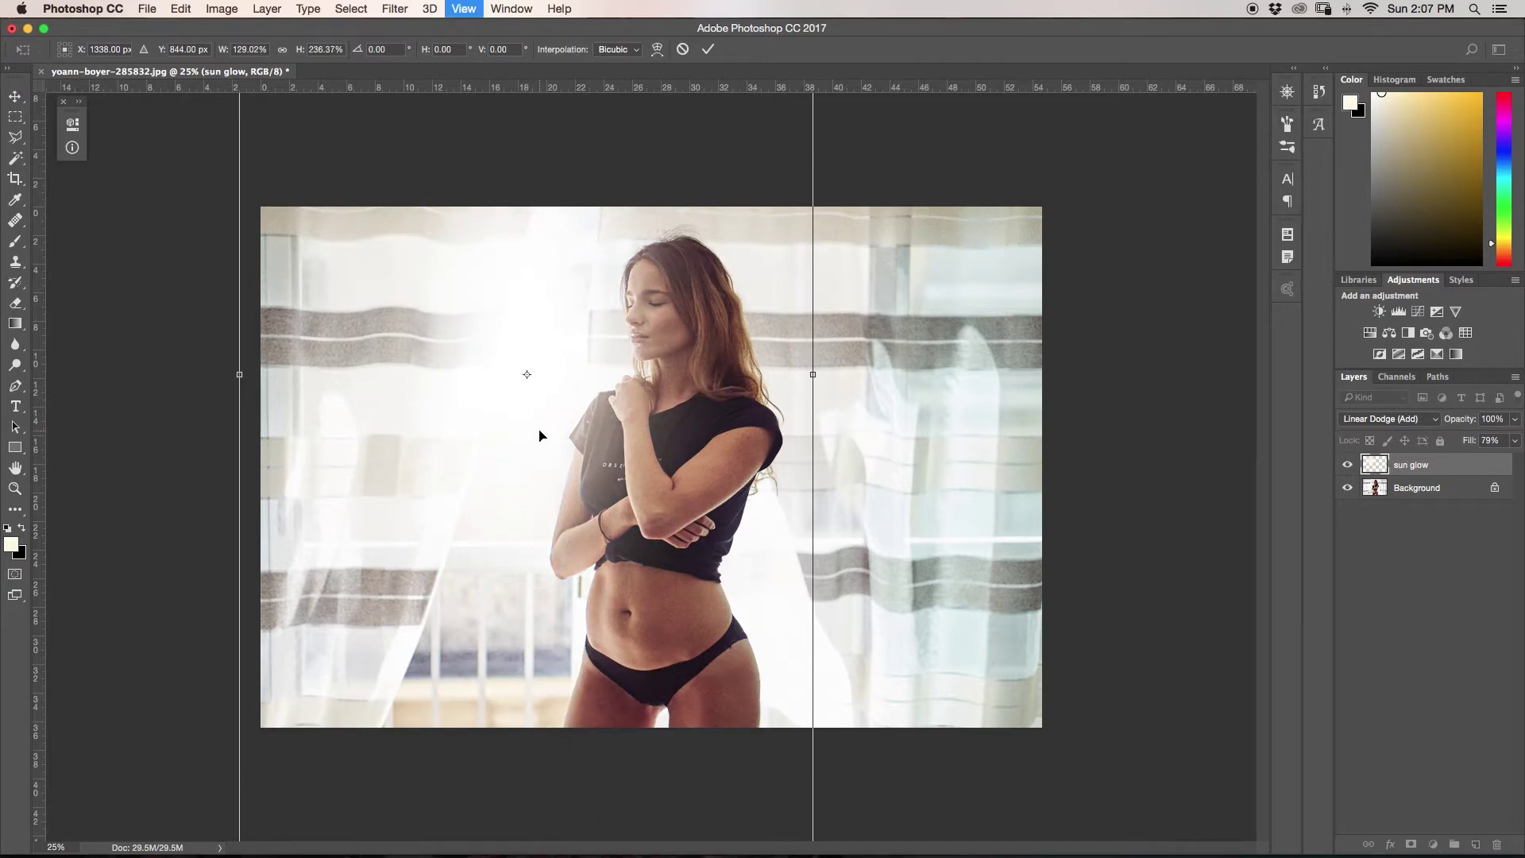
pyautogui.press('super+minus')
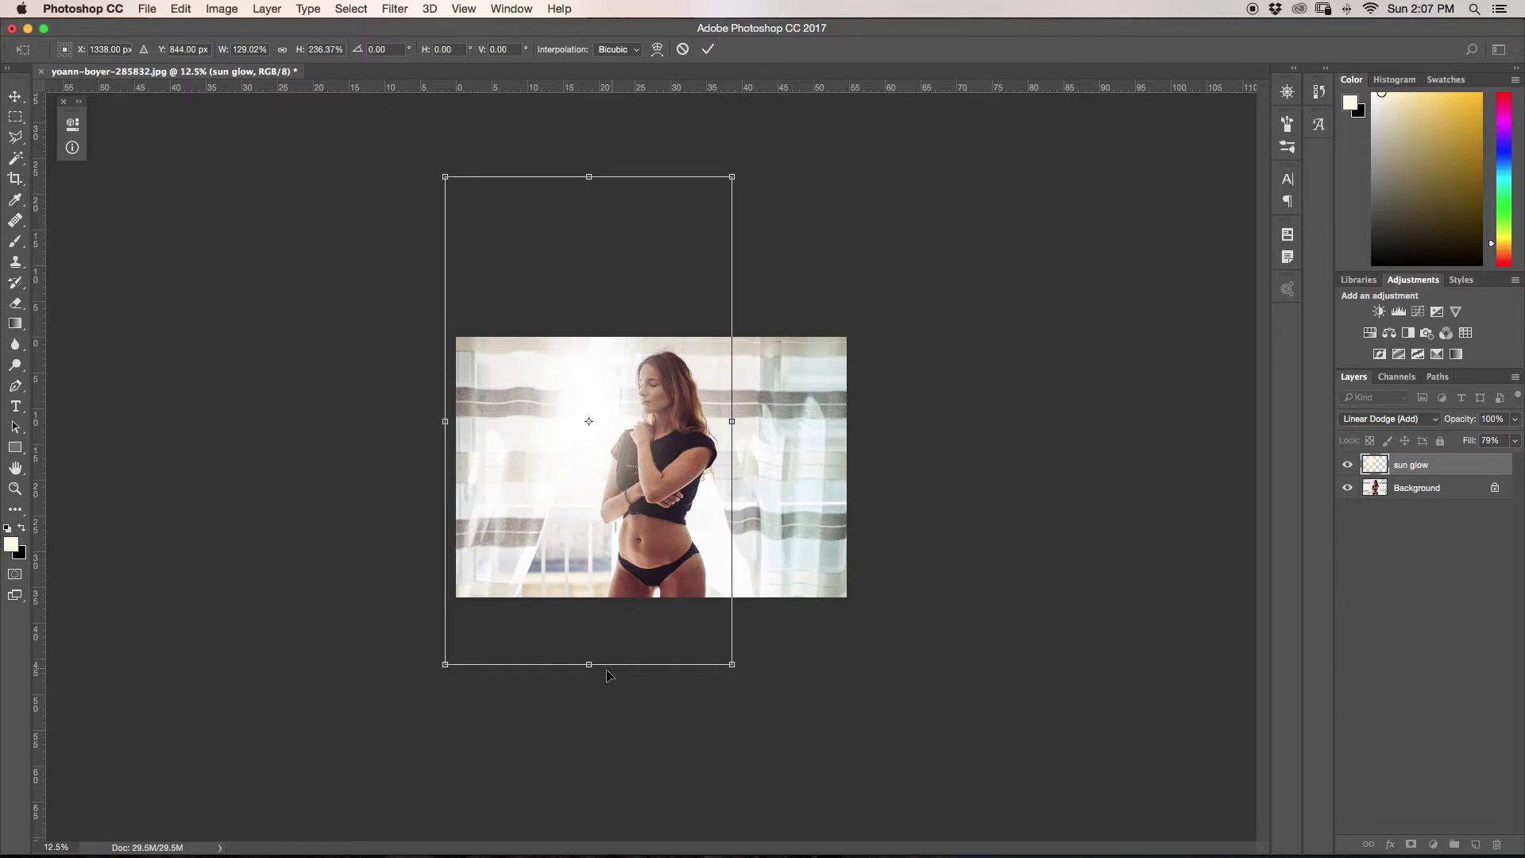
pyautogui.moveTo(590, 665); pyautogui.dragTo(589, 745)
pyautogui.press('super+z')
pyautogui.moveTo(589, 664); pyautogui.dragTo(589, 763)
pyautogui.moveTo(598, 625); pyautogui.dragTo(589, 679)
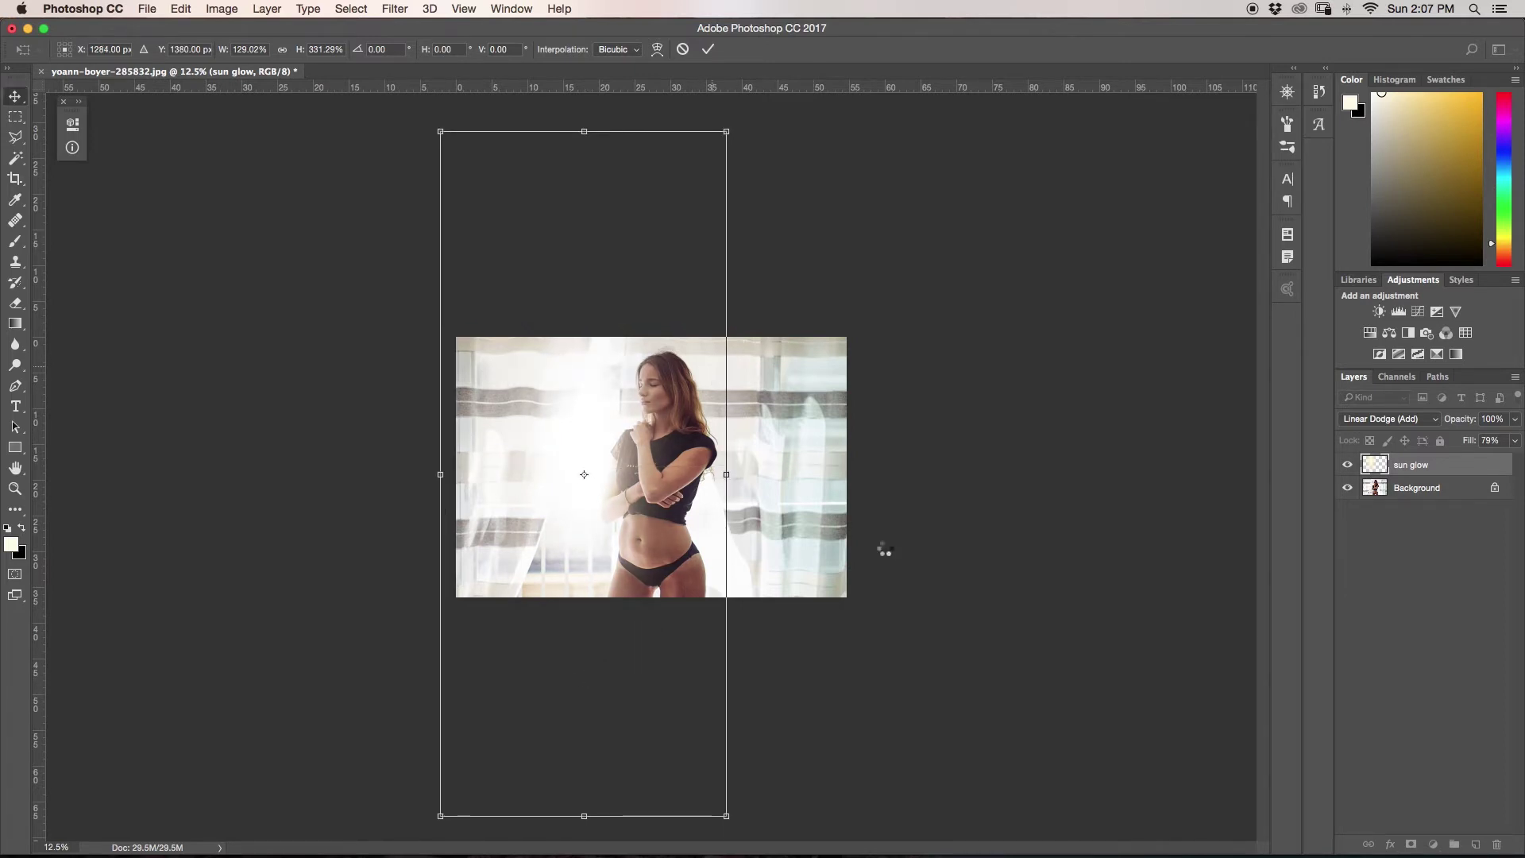
pyautogui.press('Return')
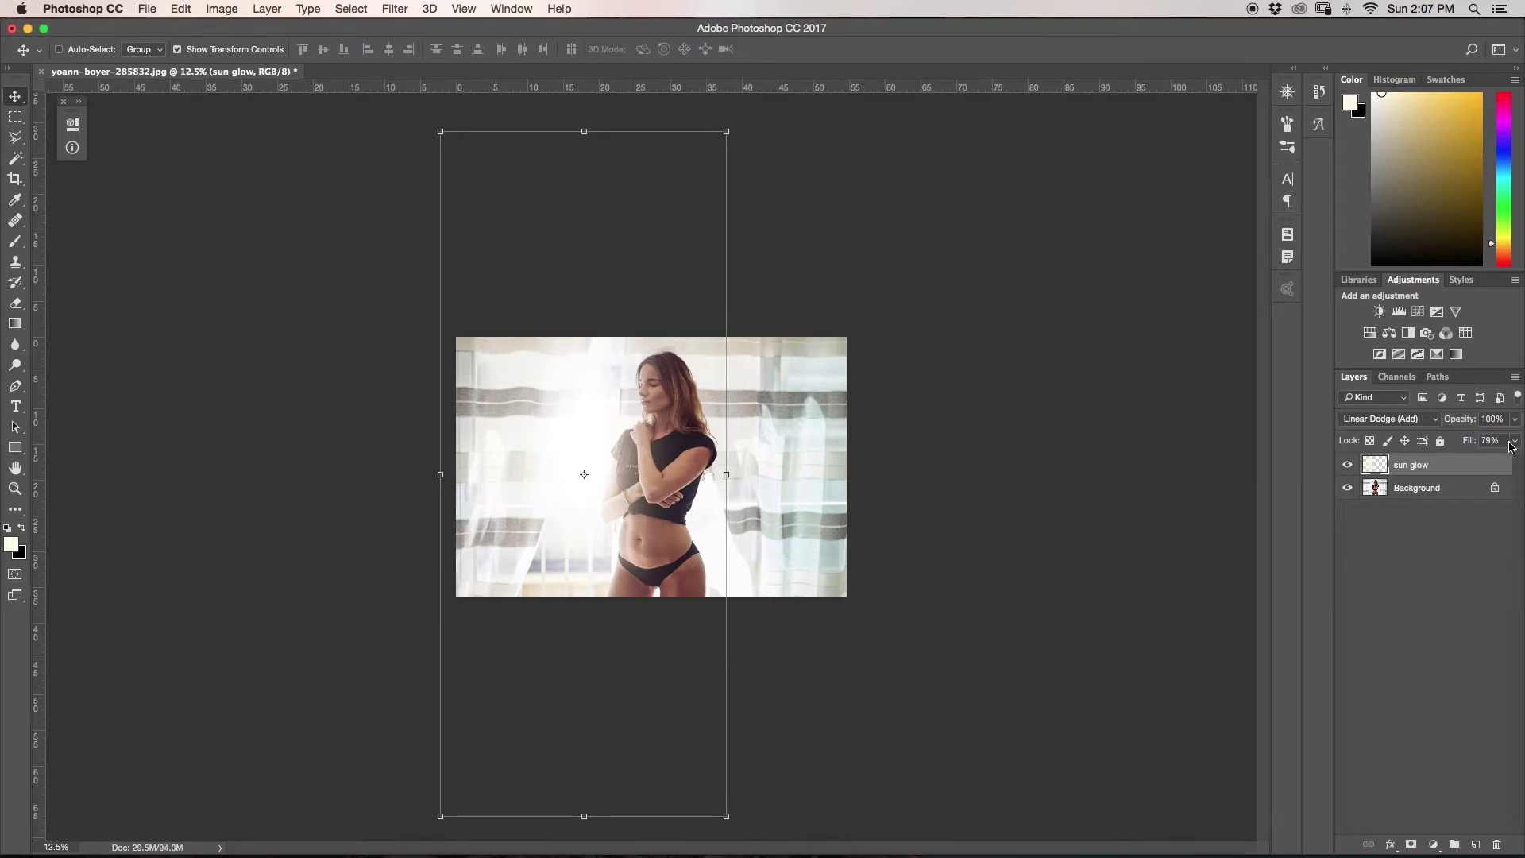
# Lower the sun glow's fill to 48%, widen it slightly and nudge it upward
pyautogui.click(1512, 442)
pyautogui.moveTo(1500, 462)
pyautogui.mouseDown()
pyautogui.moveTo(1436, 459)
pyautogui.moveTo(1470, 460)
pyautogui.mouseUp()
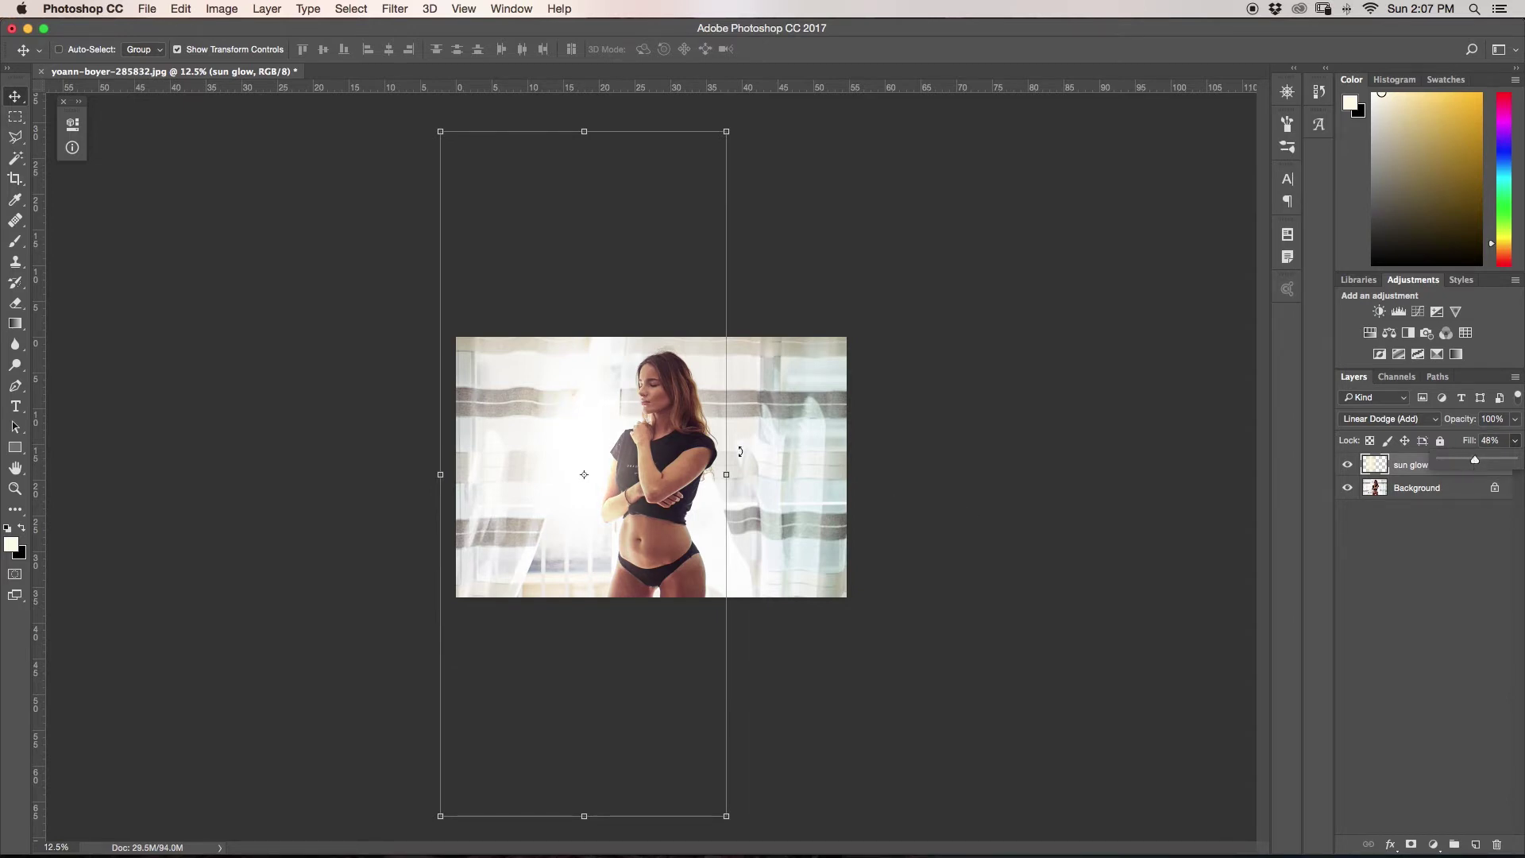
pyautogui.moveTo(726, 474); pyautogui.dragTo(742, 476)
pyautogui.moveTo(644, 574); pyautogui.dragTo(646, 530)
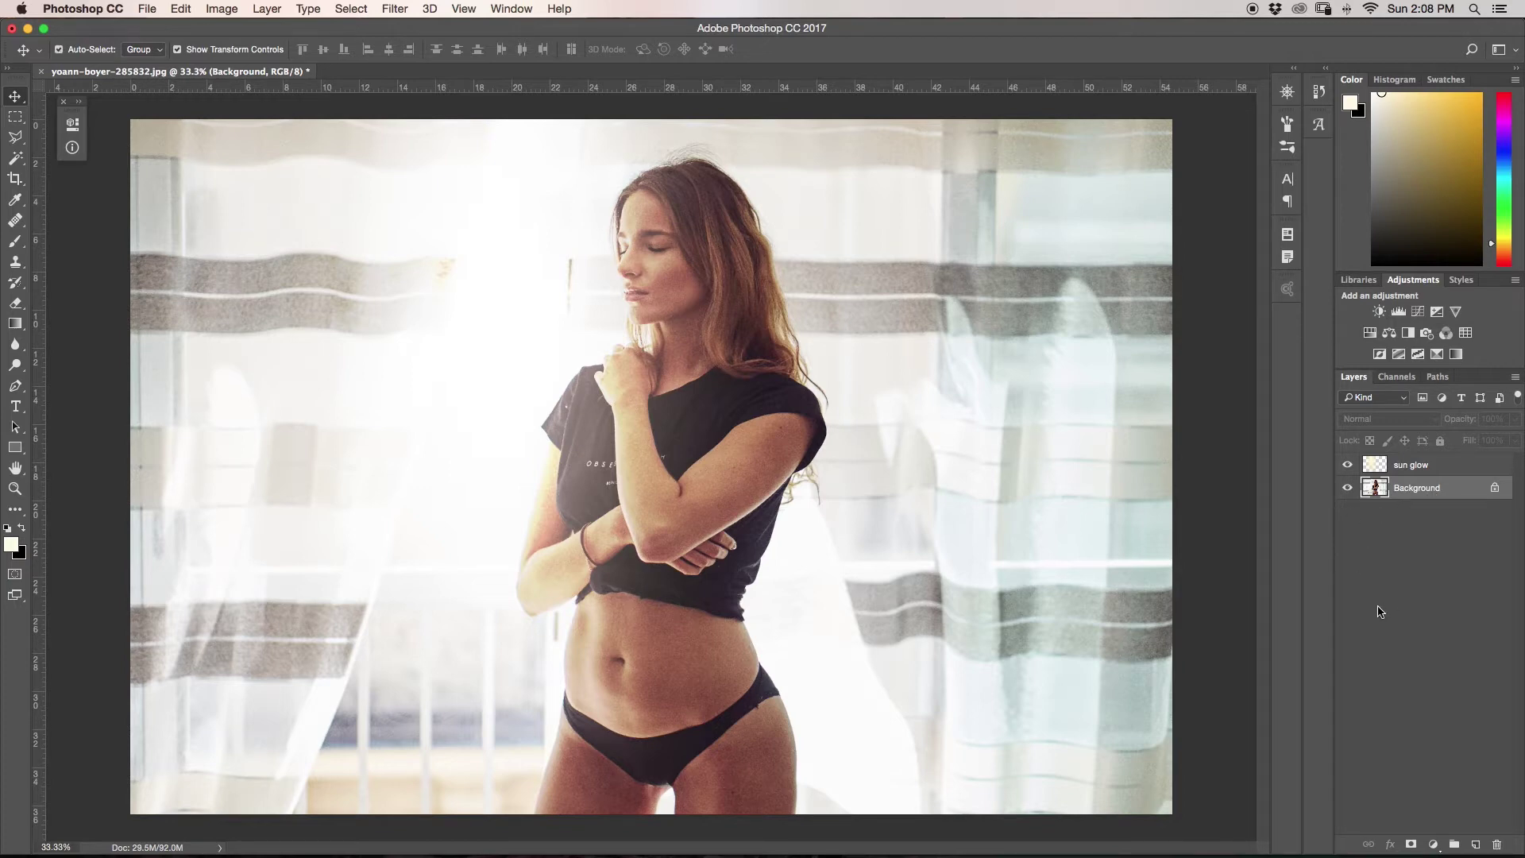
# Duplicate Background and render a 50-300mm Zoom lens flare centred in the glow on the copy
pyautogui.press('super+j')
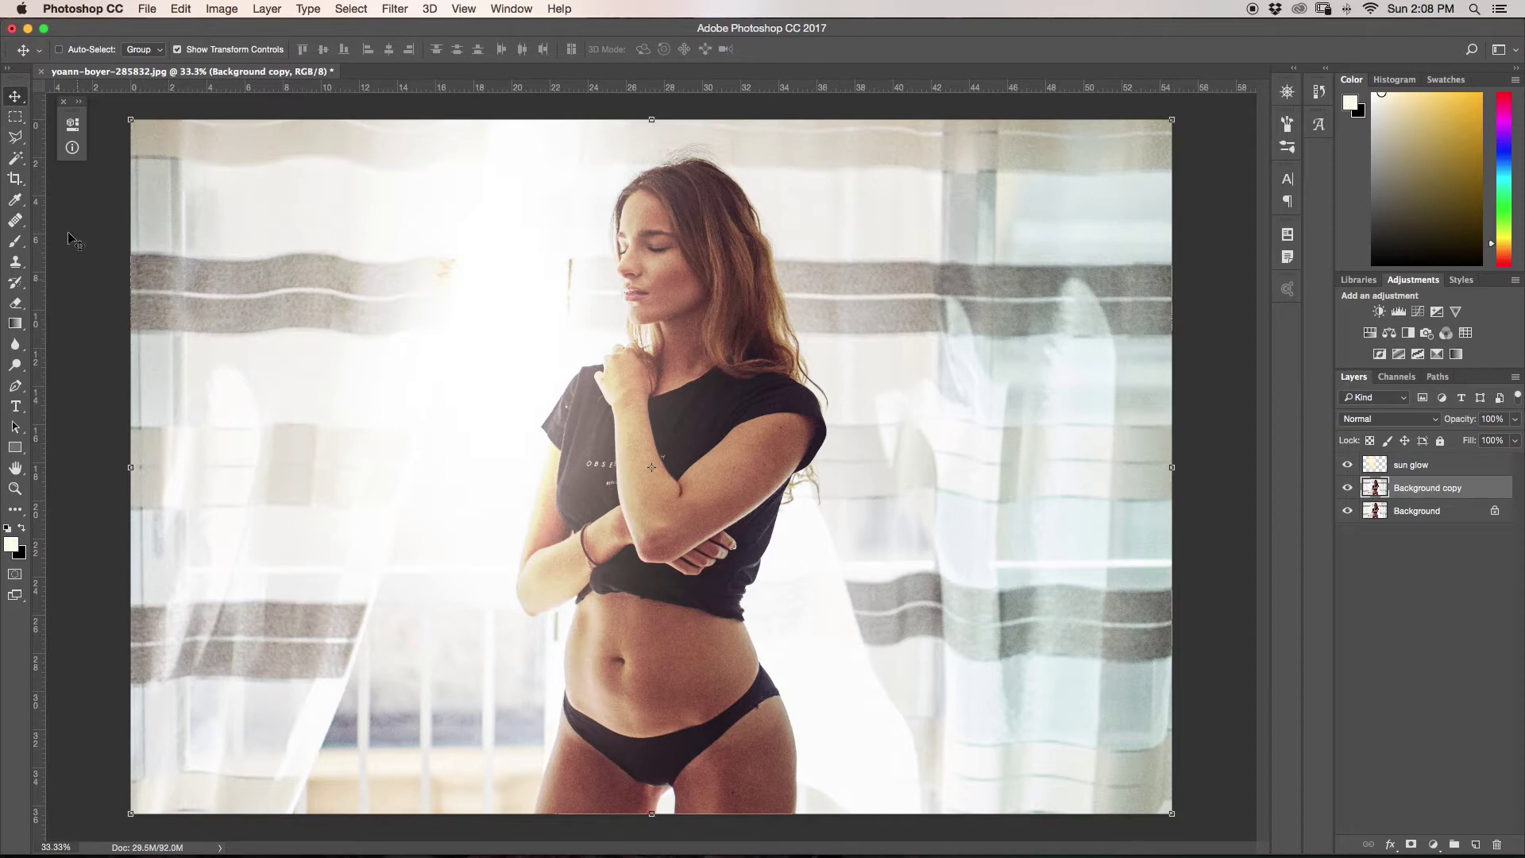
pyautogui.click(394, 9)
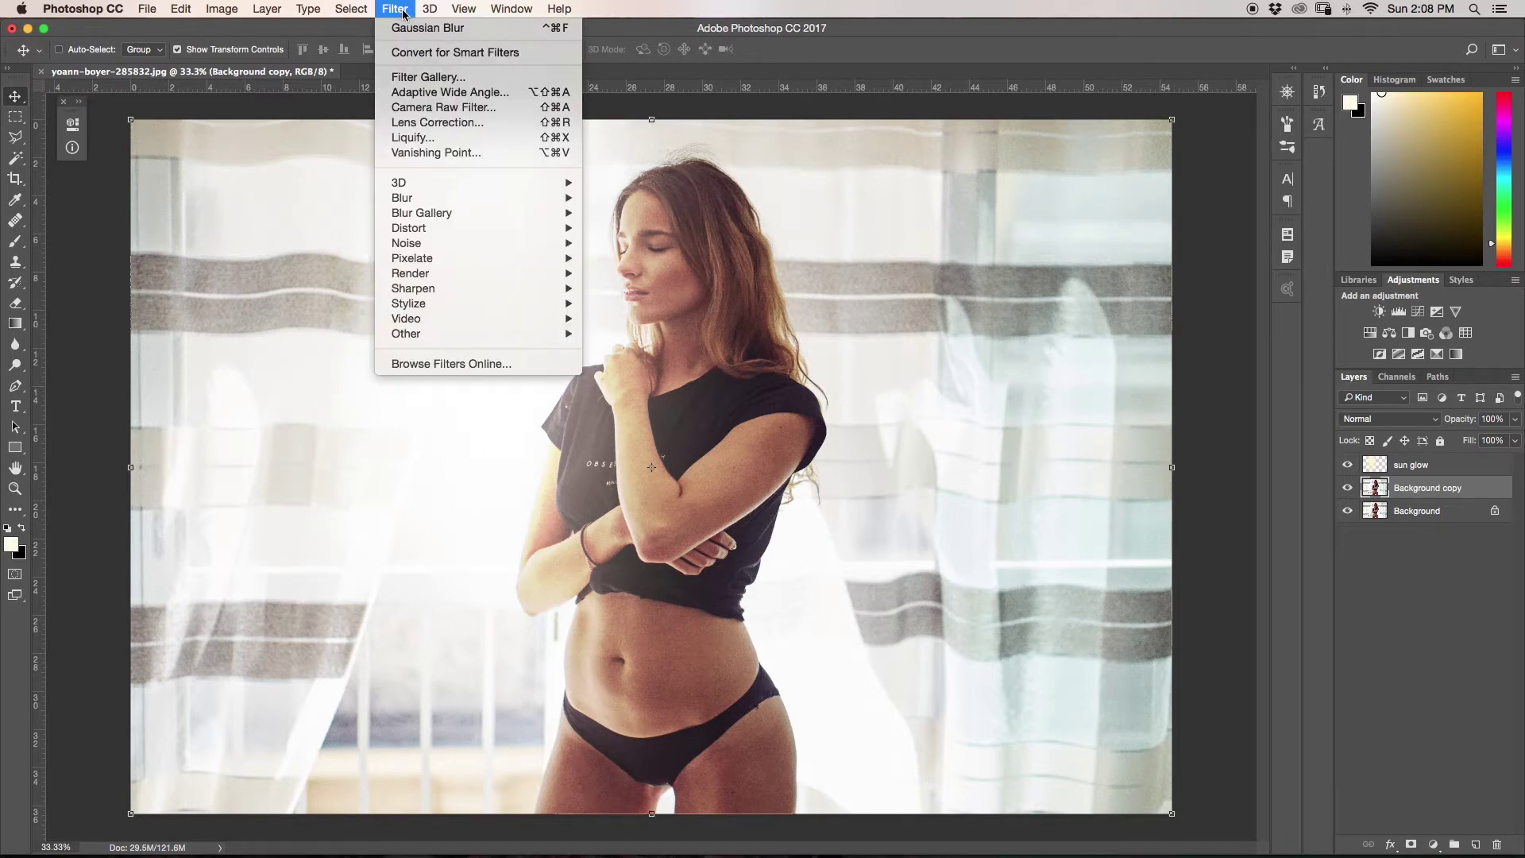
pyautogui.moveTo(424, 276)
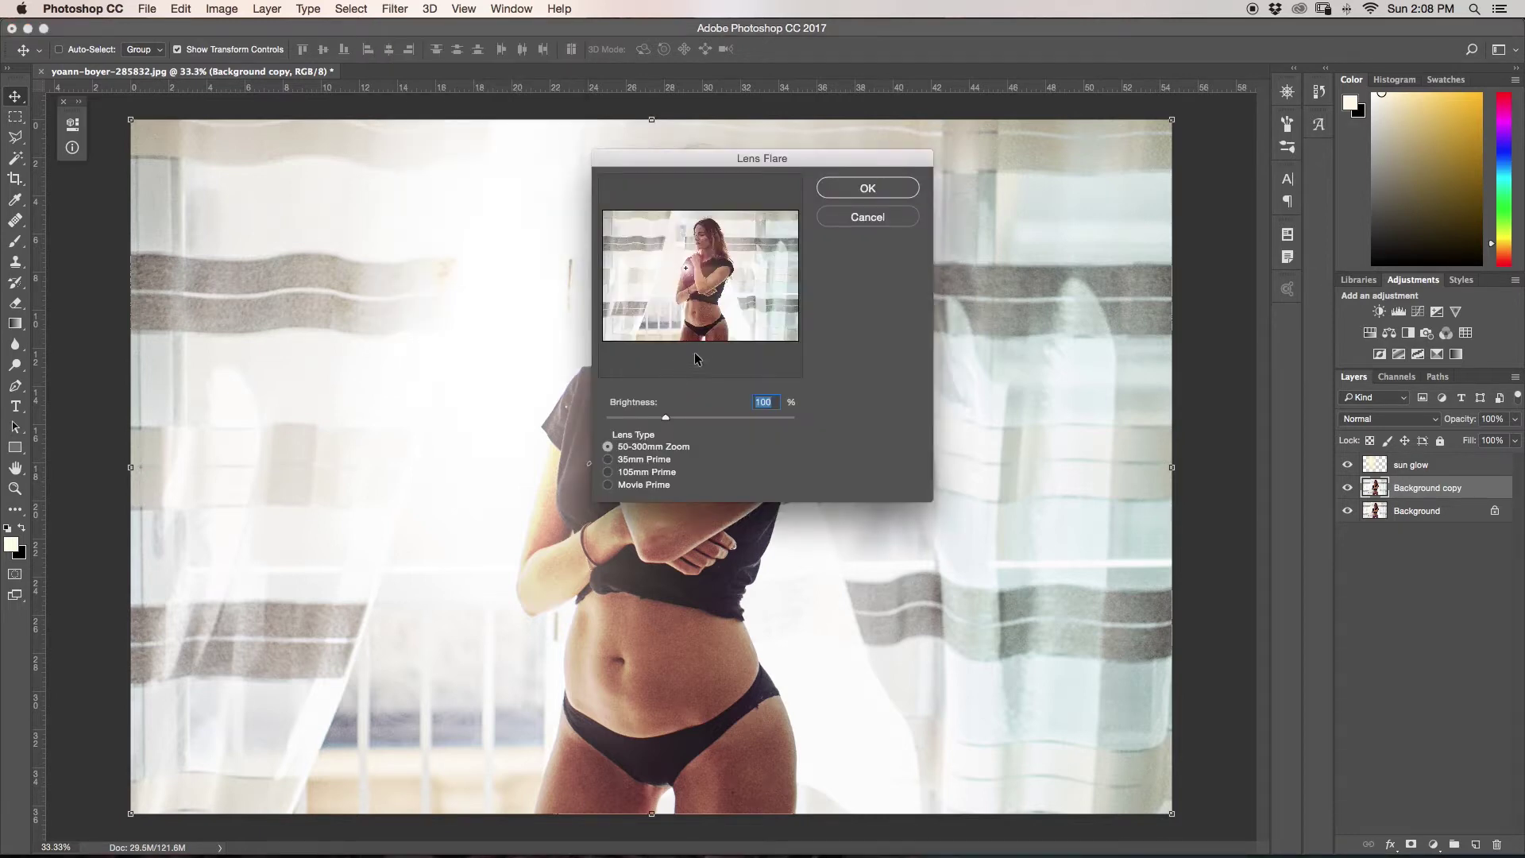
pyautogui.click(608, 459)
pyautogui.click(609, 471)
pyautogui.click(608, 485)
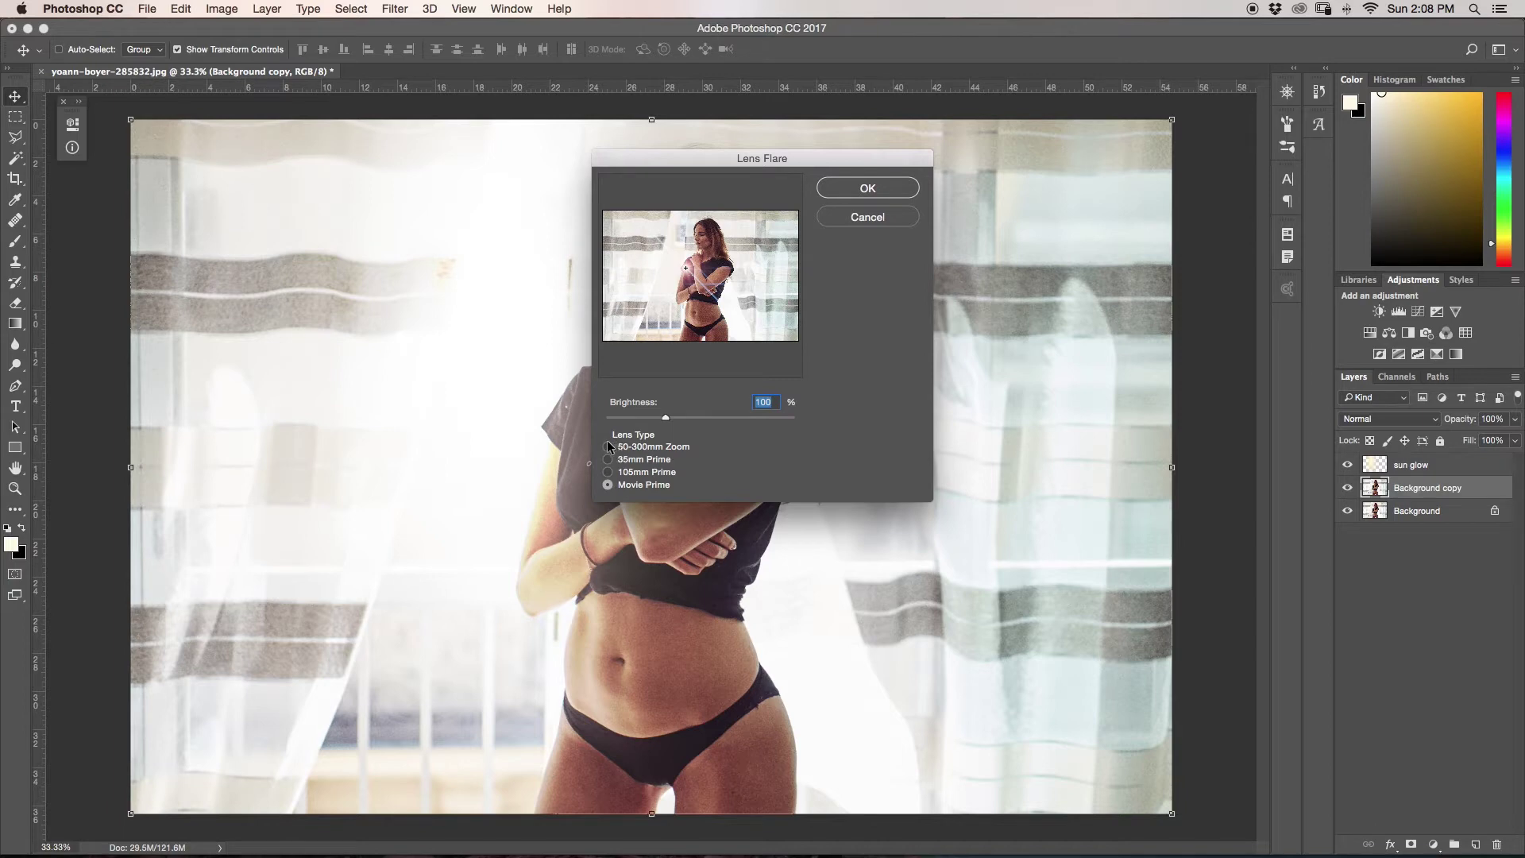
pyautogui.click(607, 447)
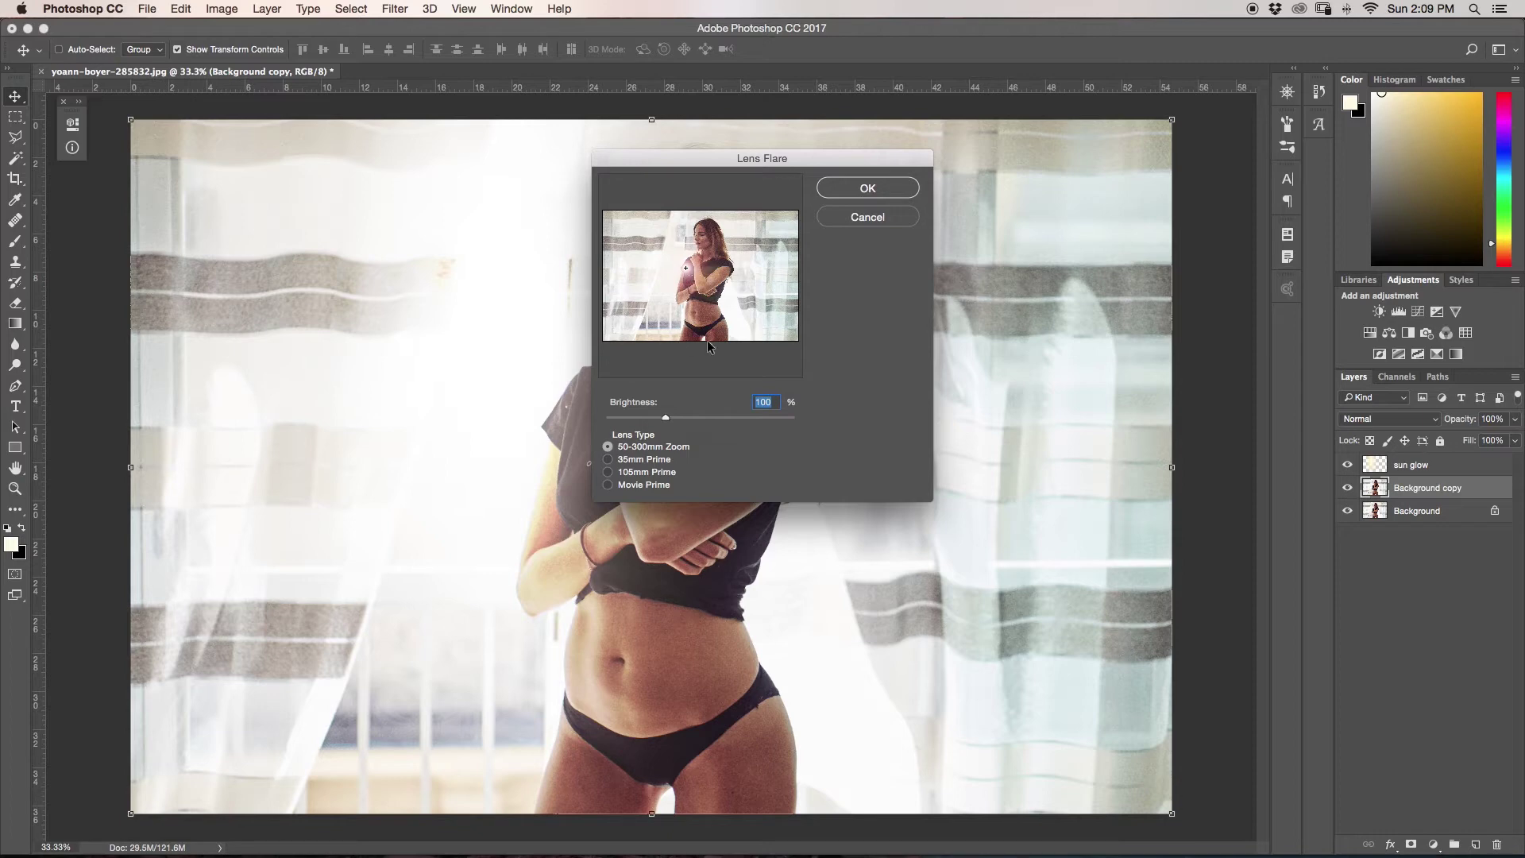
pyautogui.moveTo(688, 272); pyautogui.dragTo(719, 218)
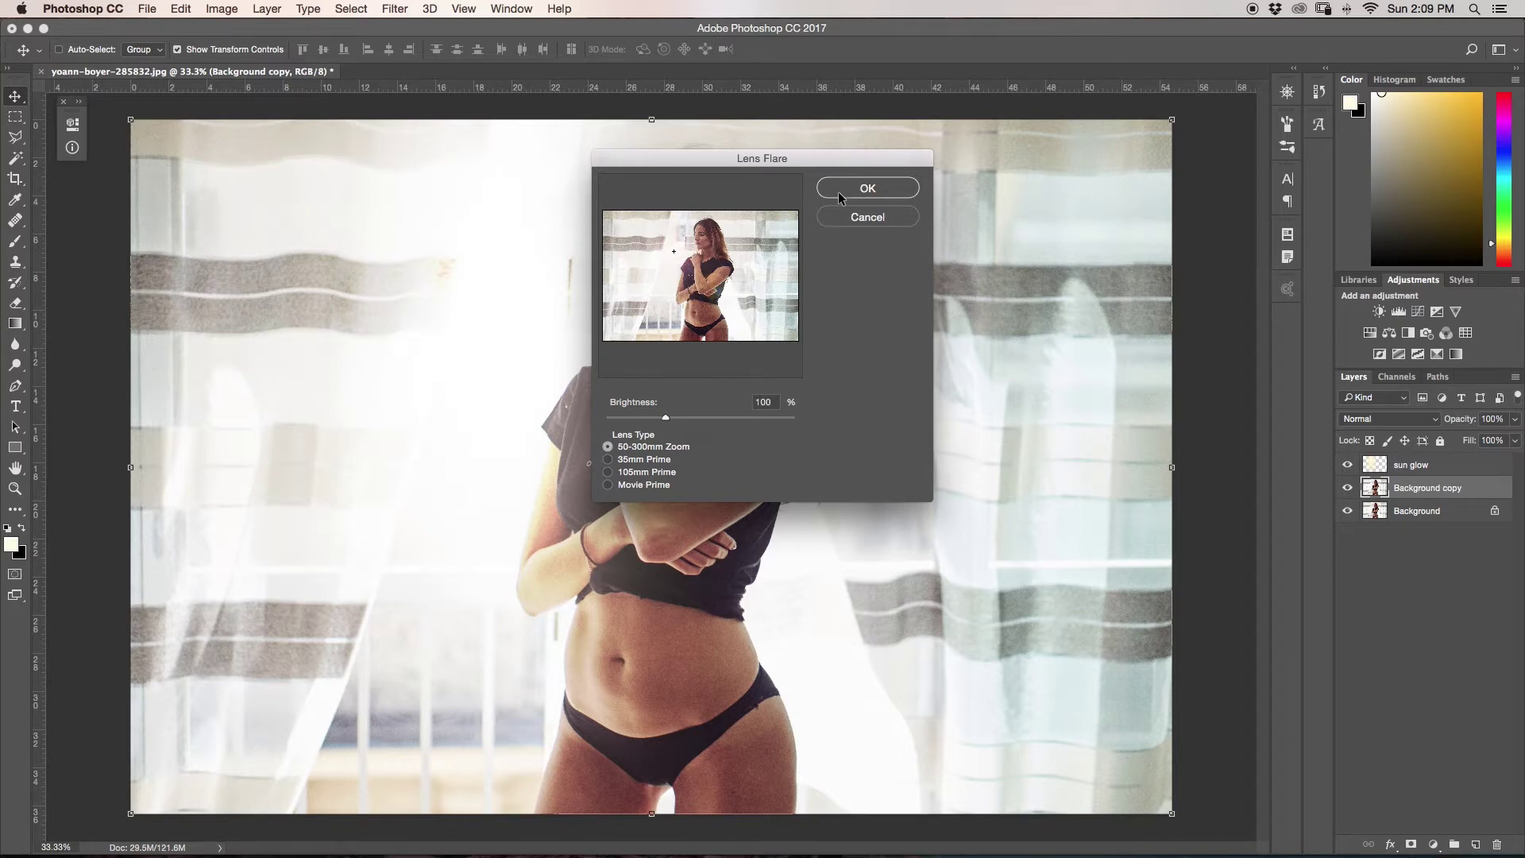
pyautogui.click(865, 188)
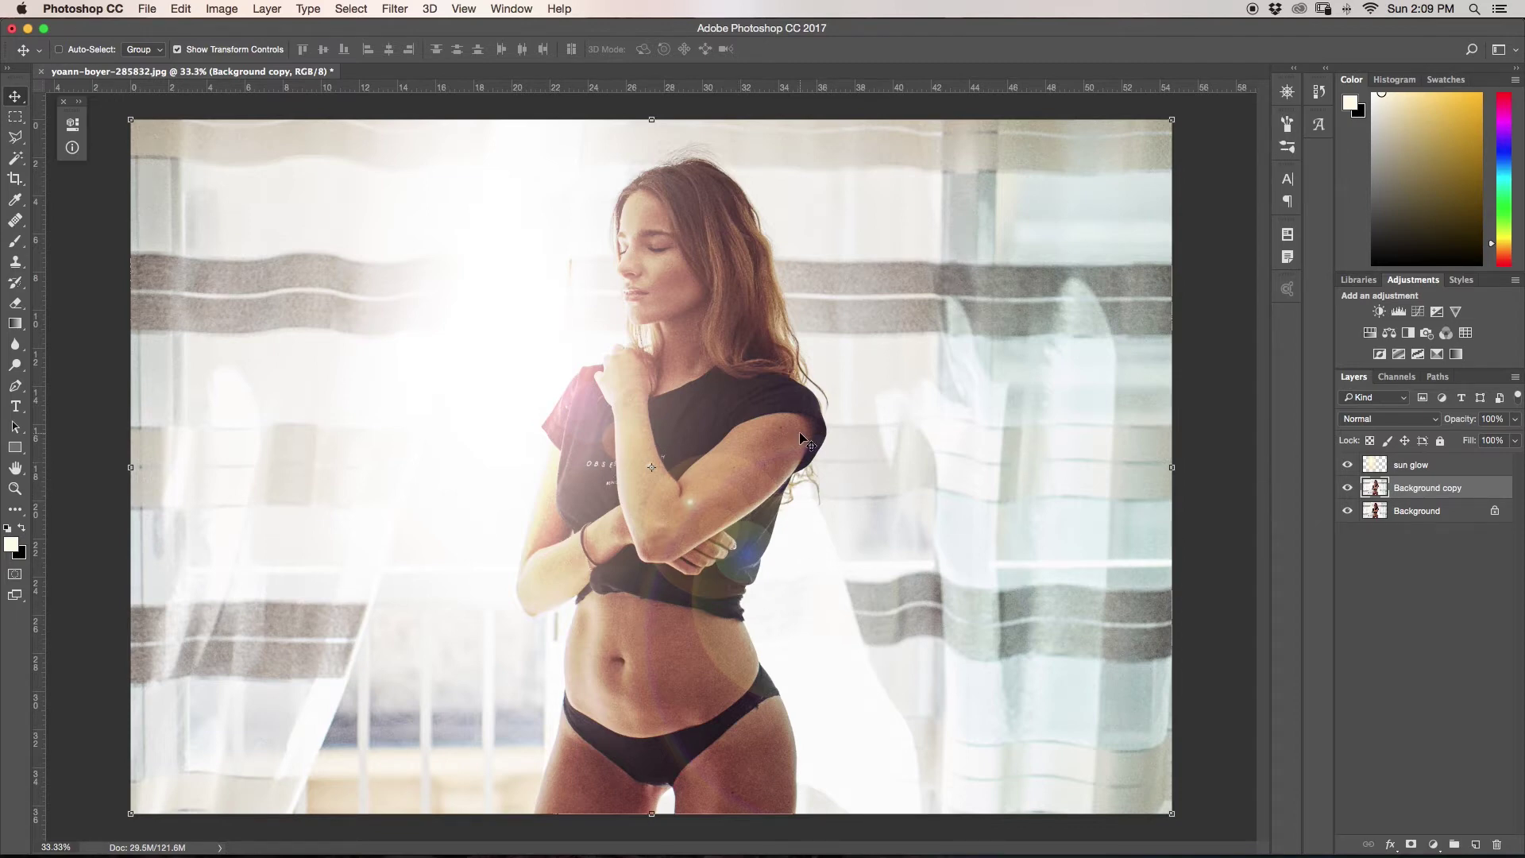
# Bring up Gaussian Blur on the flare copy and cancel it without blurring
pyautogui.press('super+alt+f')
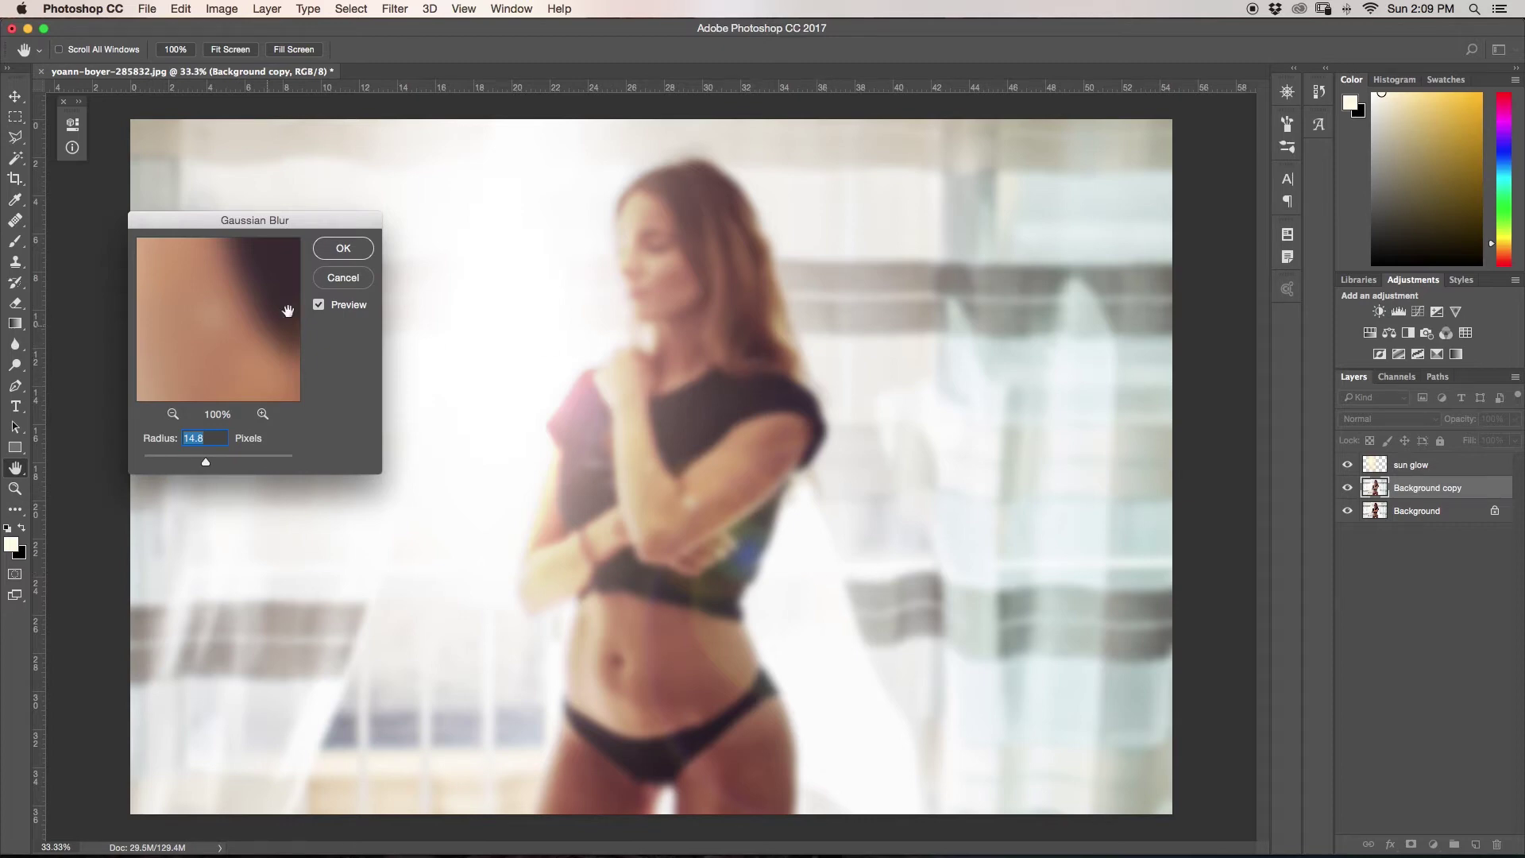
pyautogui.click(343, 278)
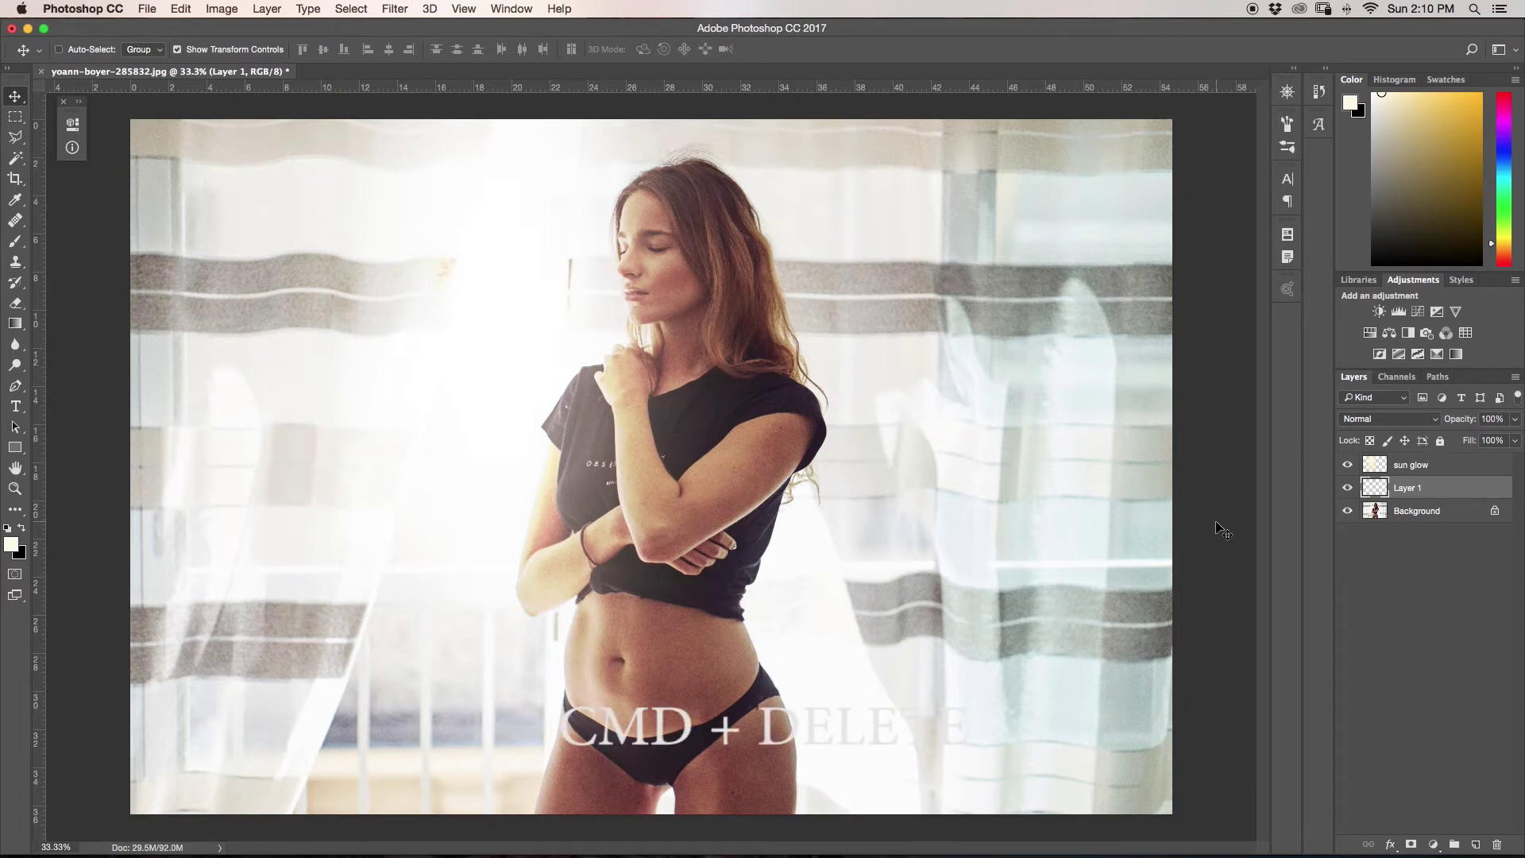
# Fill Layer 1 with solid black and hide the sun glow layer
pyautogui.press('super+BackSpace')
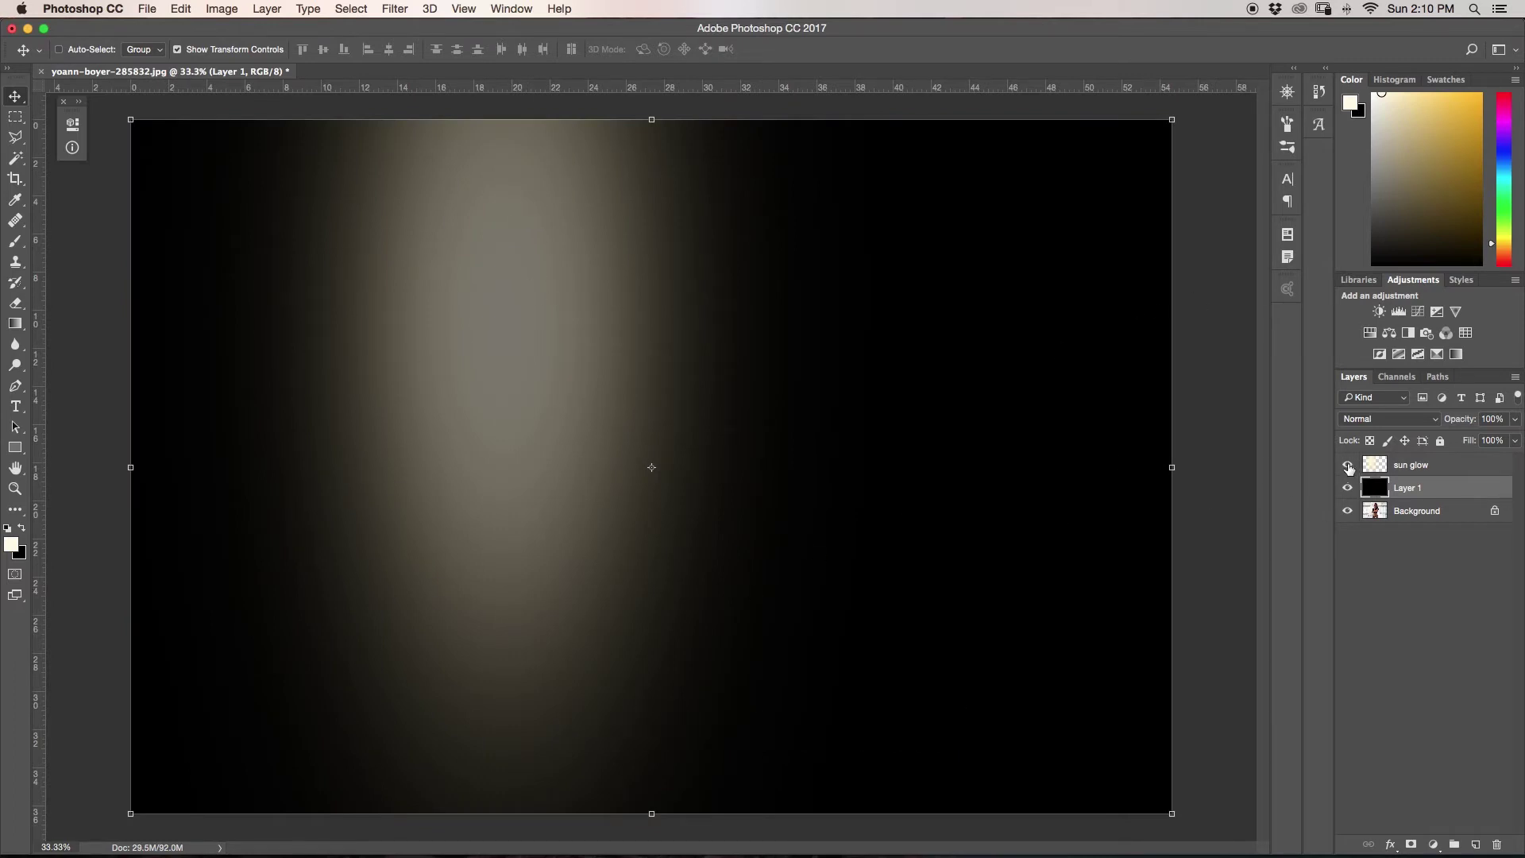
pyautogui.click(1348, 467)
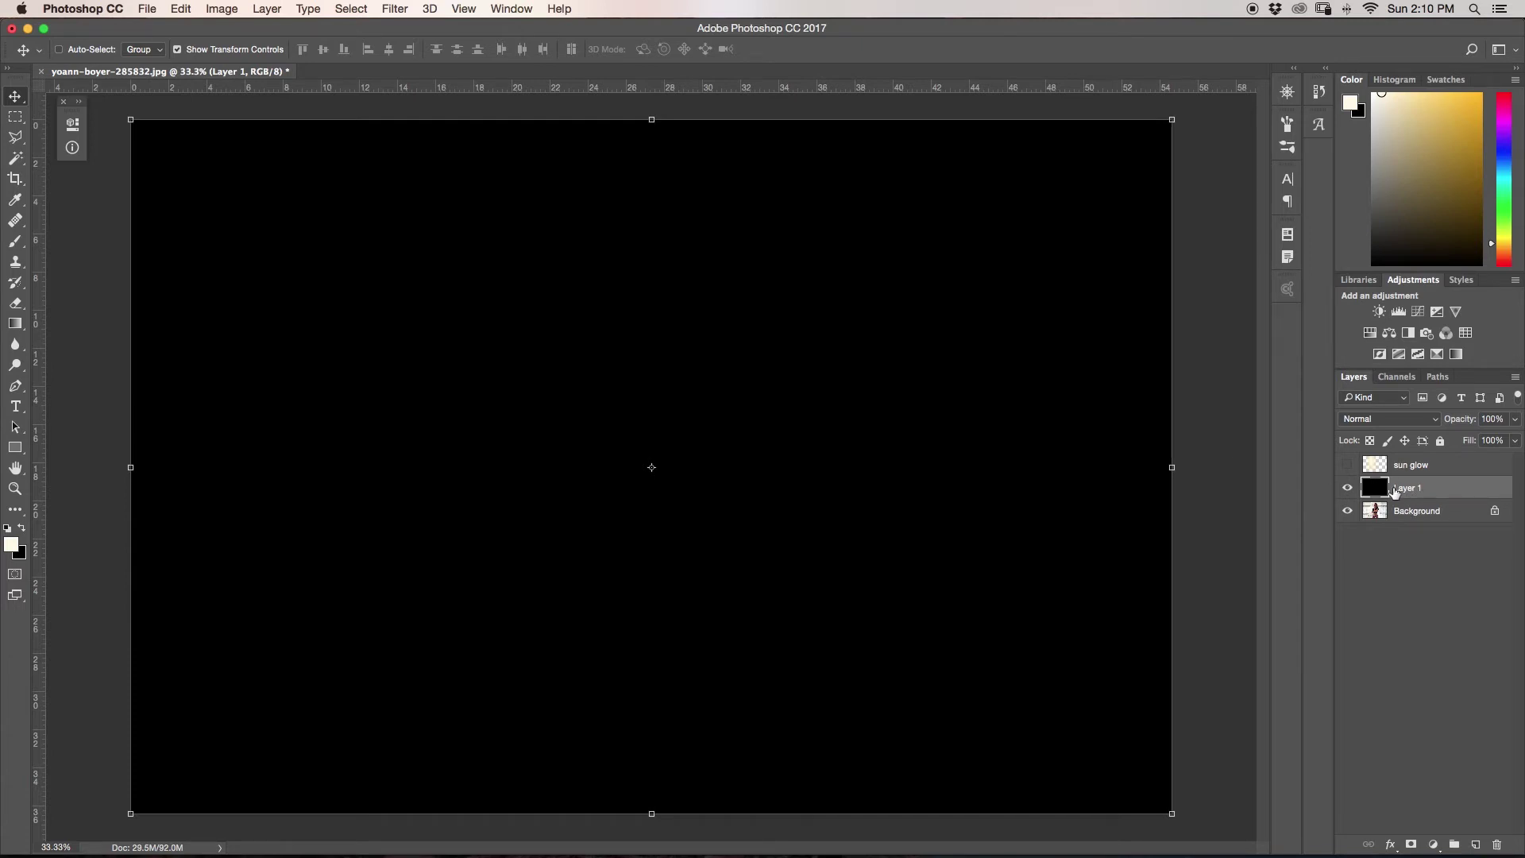
pyautogui.click(396, 6)
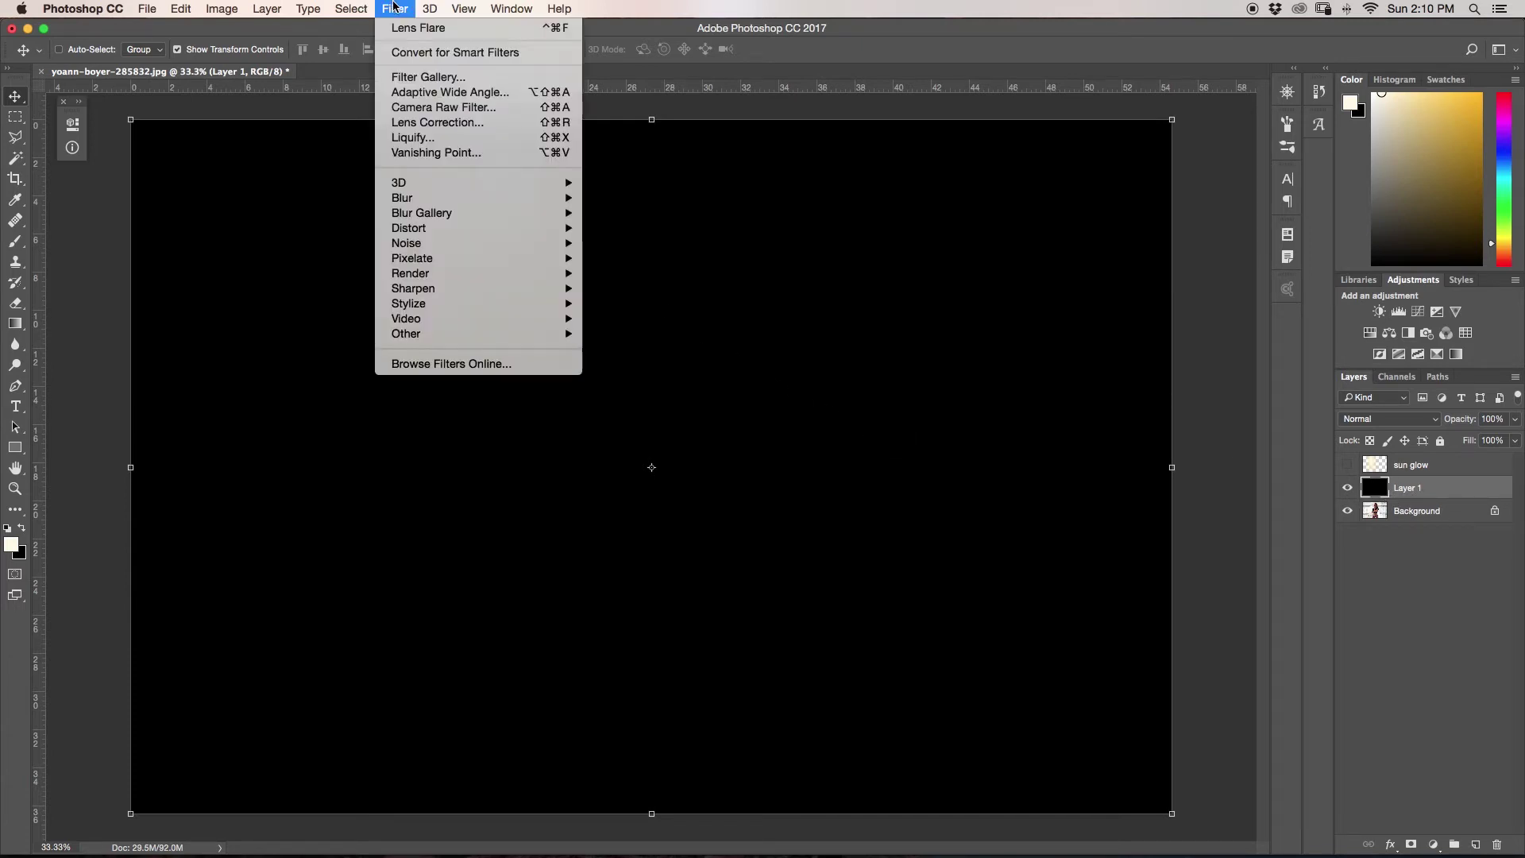
# Render a 100% brightness 50-300mm Zoom lens flare on black Layer 1, centred upper-left
pyautogui.click(396, 6)
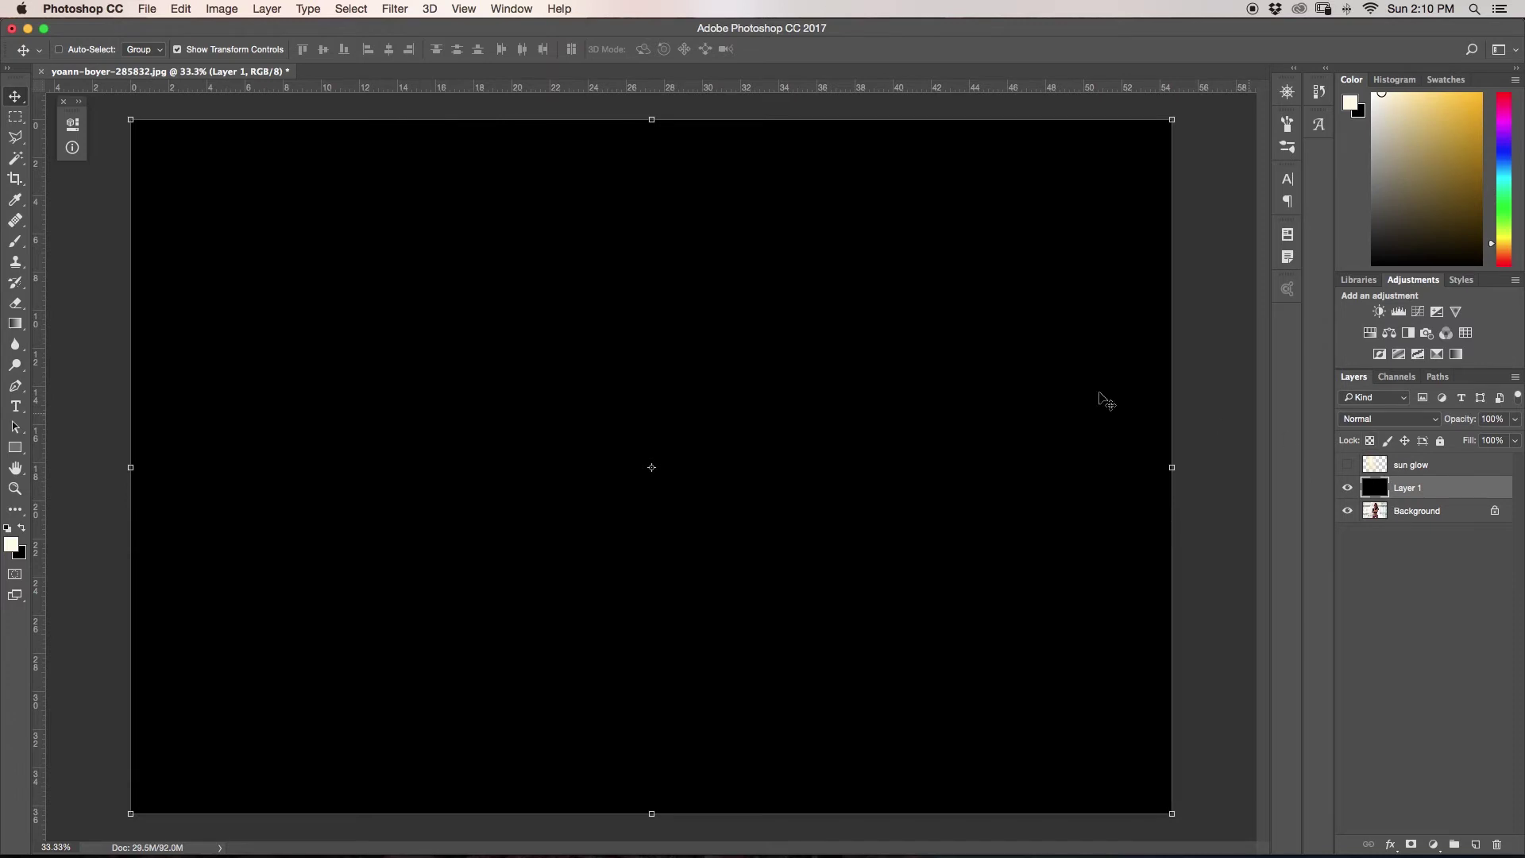
pyautogui.click(404, 8)
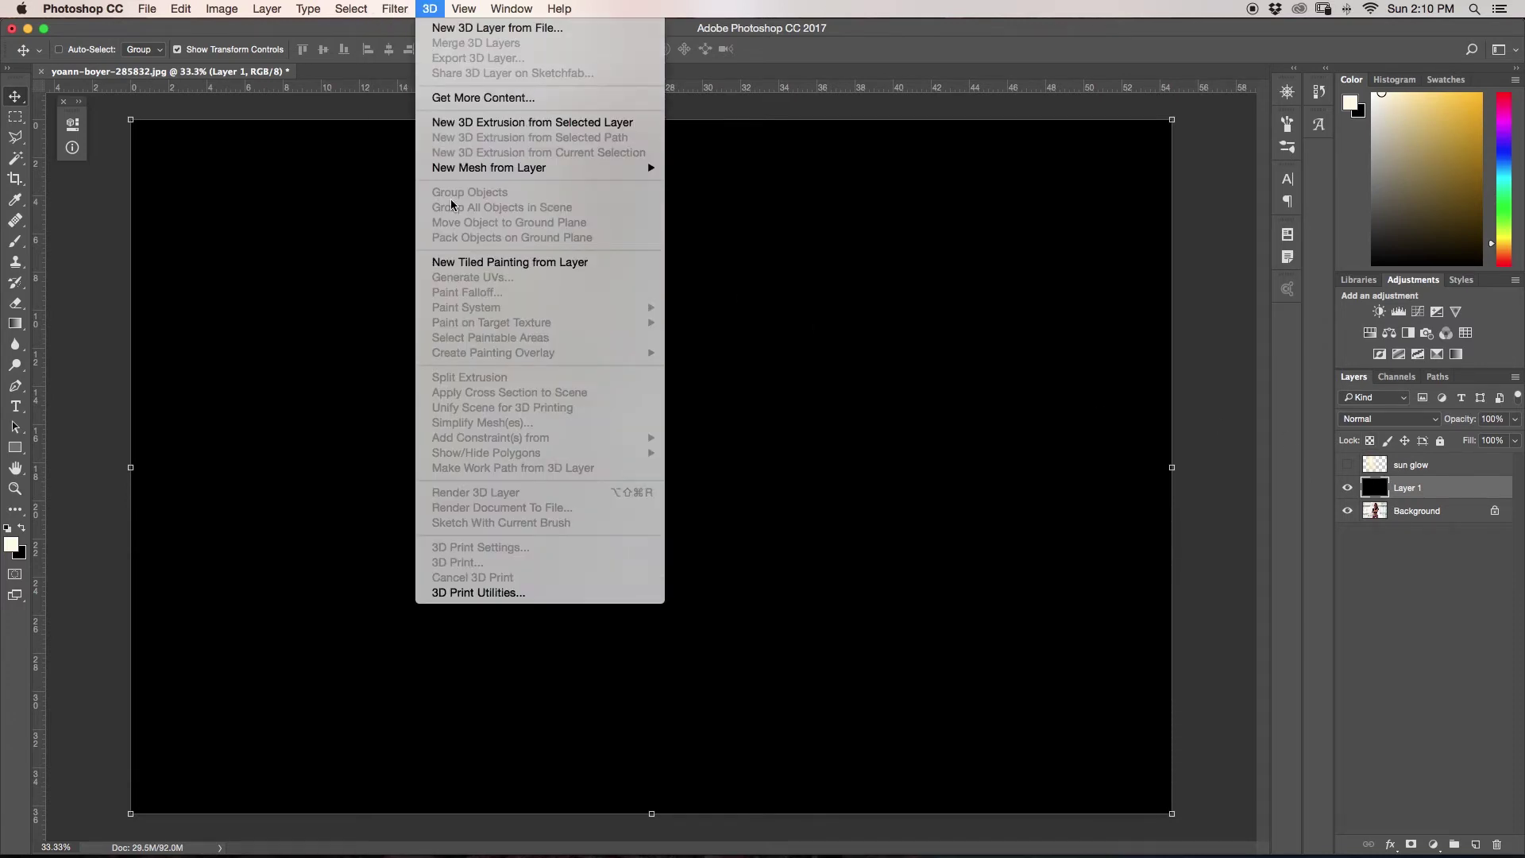
pyautogui.moveTo(435, 273)
pyautogui.click(635, 373)
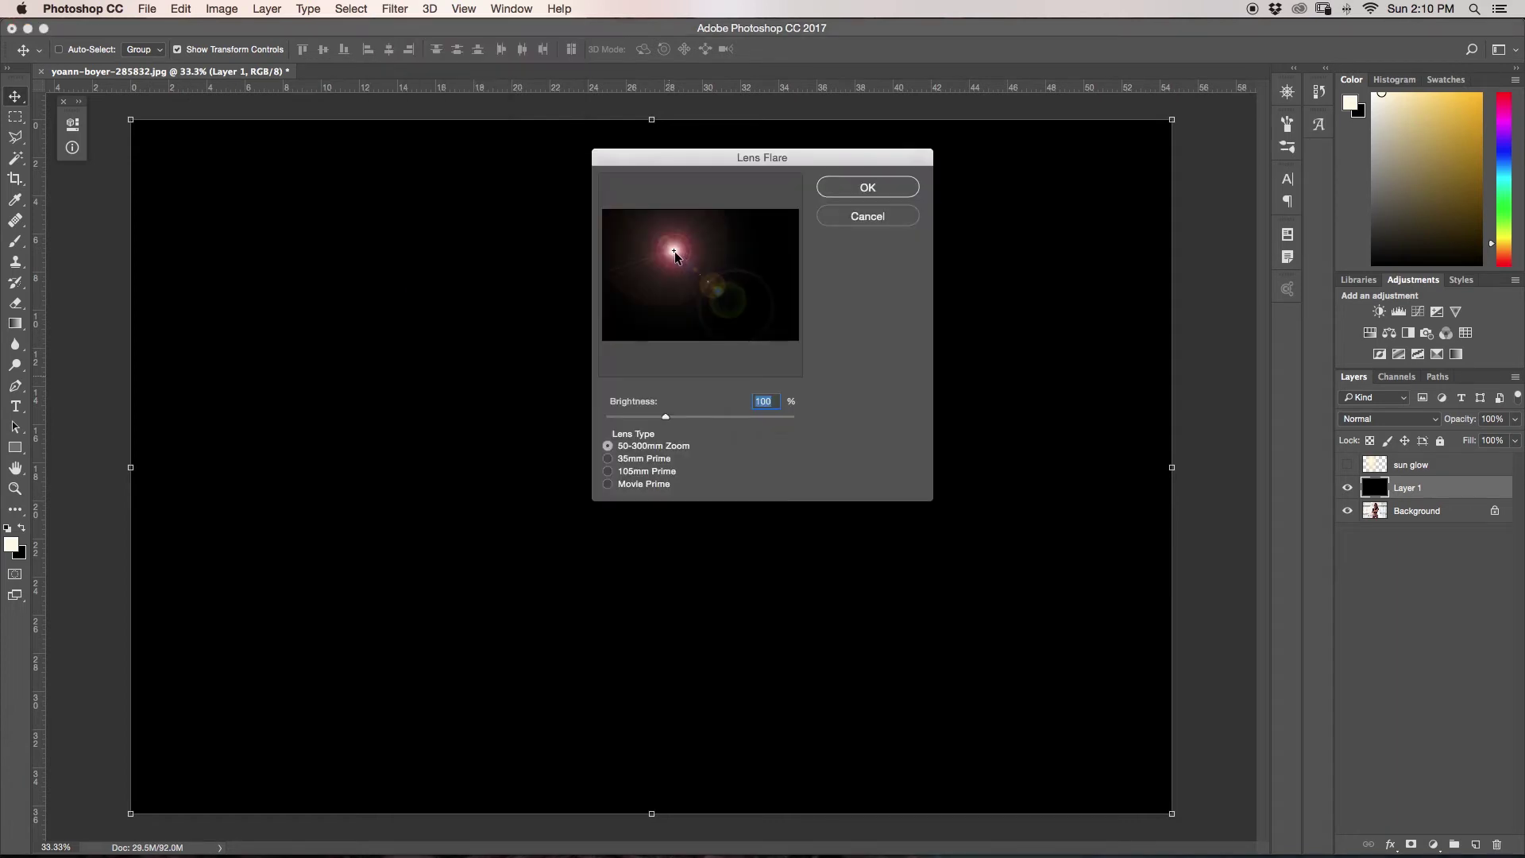
pyautogui.moveTo(676, 253)
pyautogui.mouseDown()
pyautogui.moveTo(652, 266)
pyautogui.moveTo(636, 250)
pyautogui.moveTo(669, 274)
pyautogui.moveTo(718, 238)
pyautogui.moveTo(636, 238)
pyautogui.moveTo(707, 248)
pyautogui.moveTo(680, 259)
pyautogui.mouseUp()
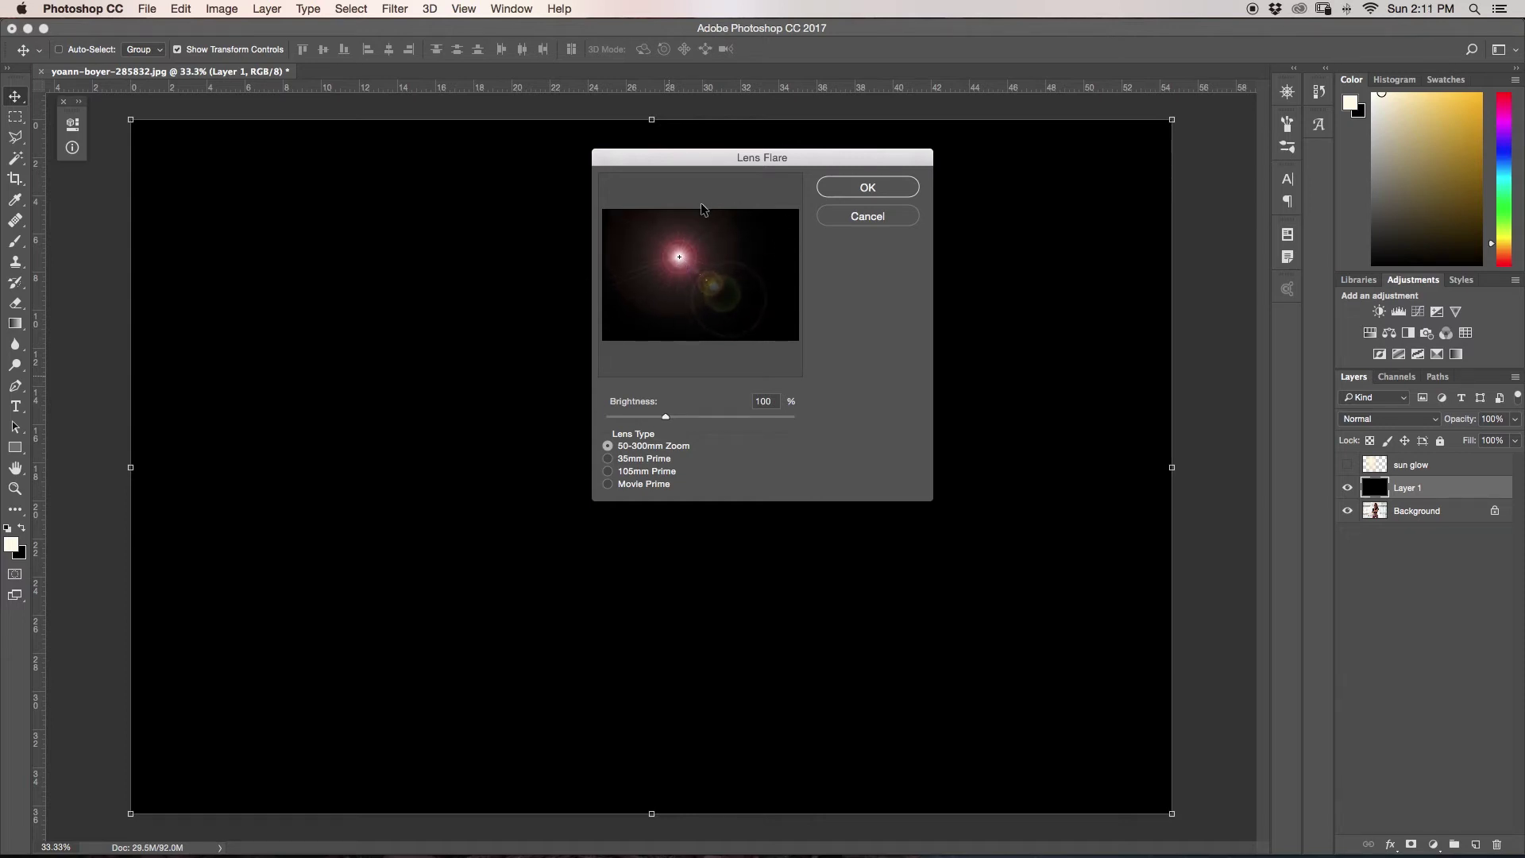
pyautogui.click(859, 195)
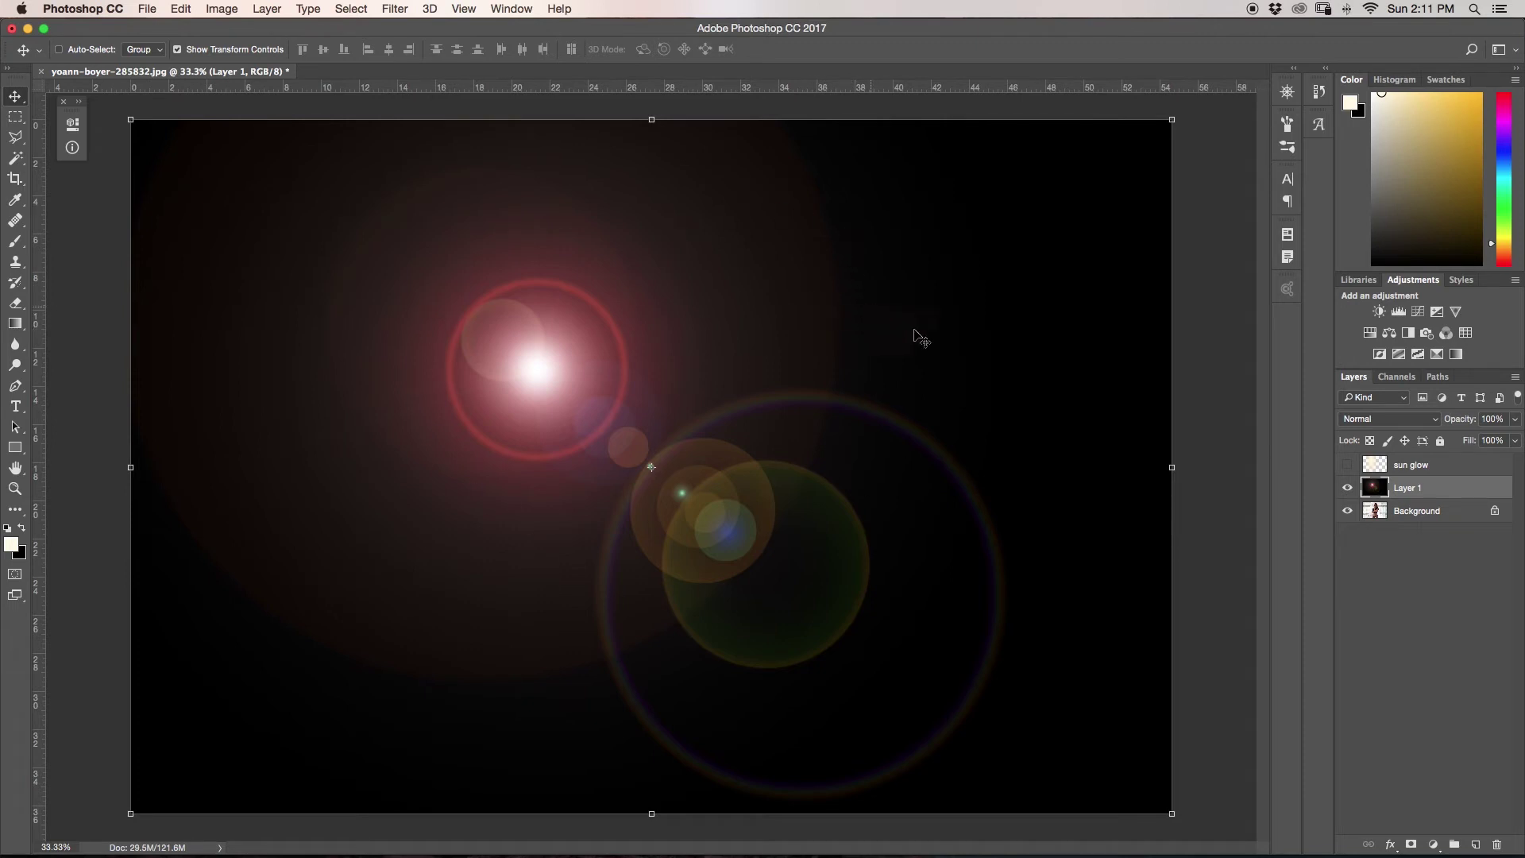
# Compare Layer 1 hidden and shown, then change its blend mode from Normal to Screen
pyautogui.click(1347, 490)
pyautogui.click(1351, 489)
pyautogui.click(1347, 489)
pyautogui.click(1347, 489)
pyautogui.click(1384, 421)
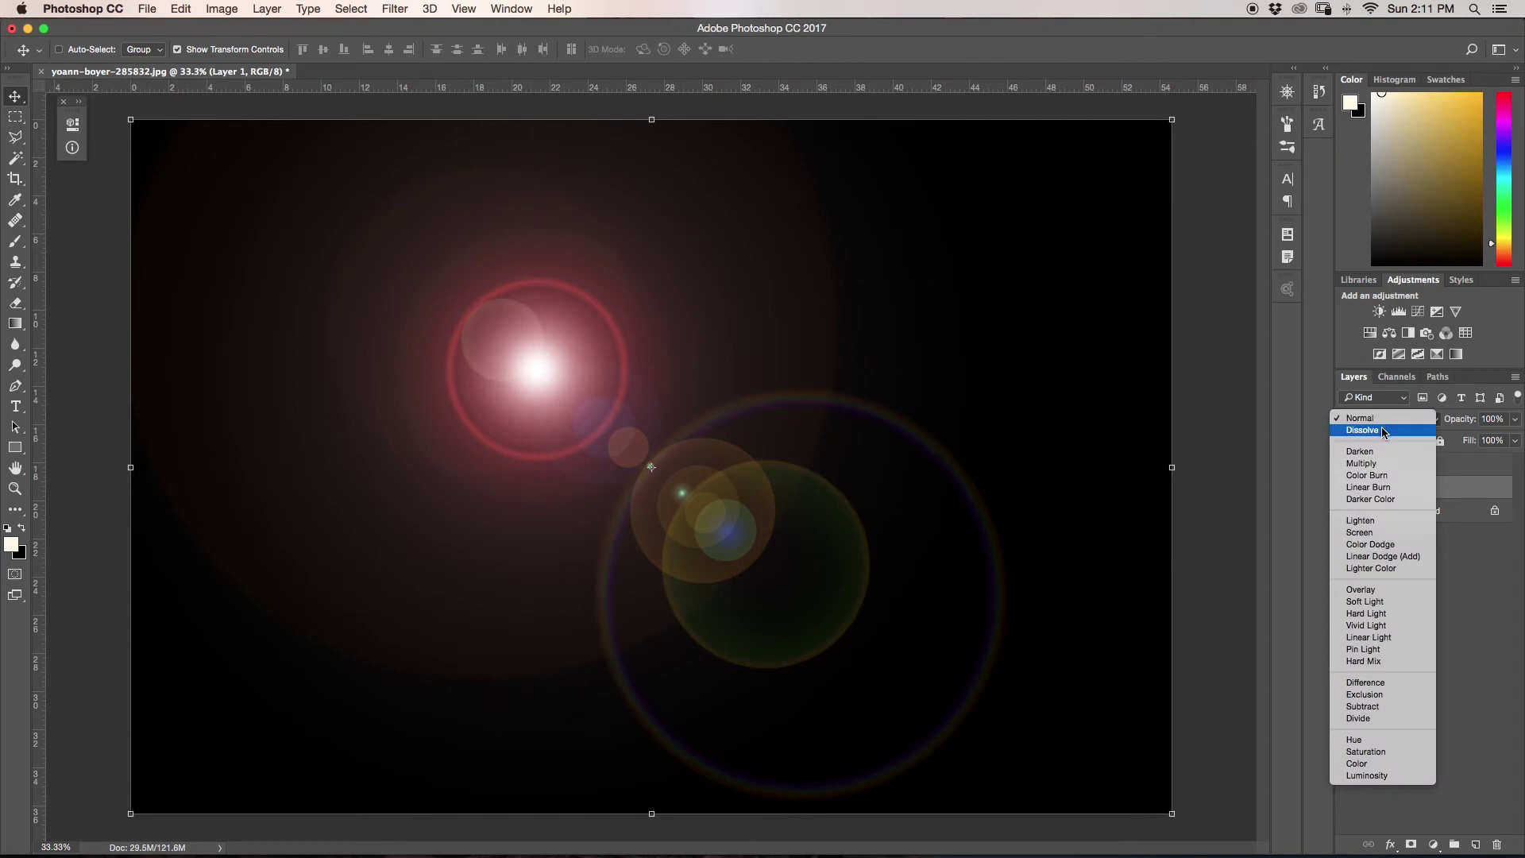
pyautogui.click(1350, 419)
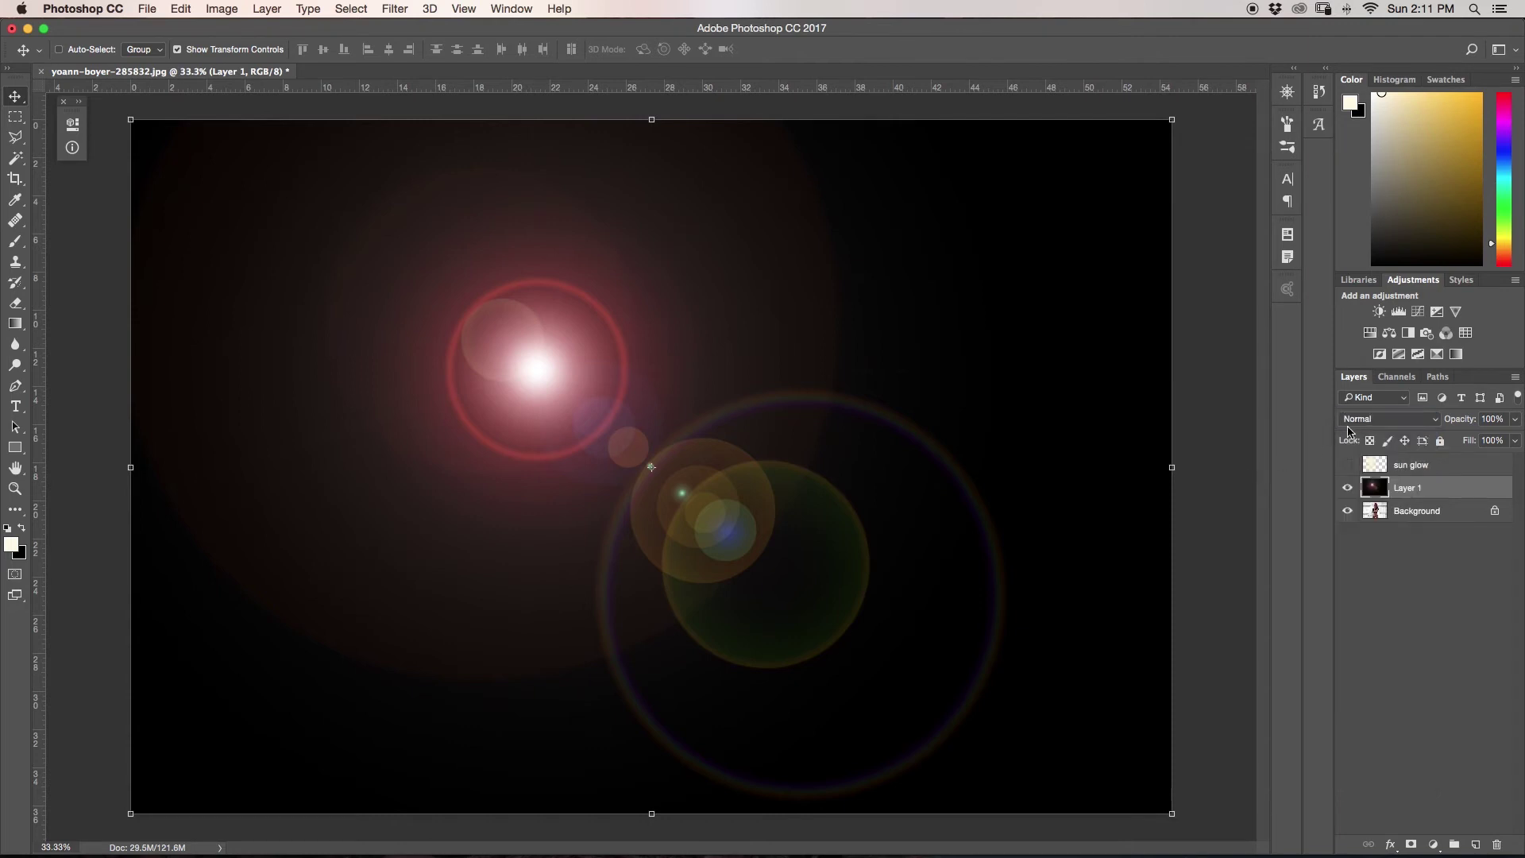
pyautogui.click(1358, 424)
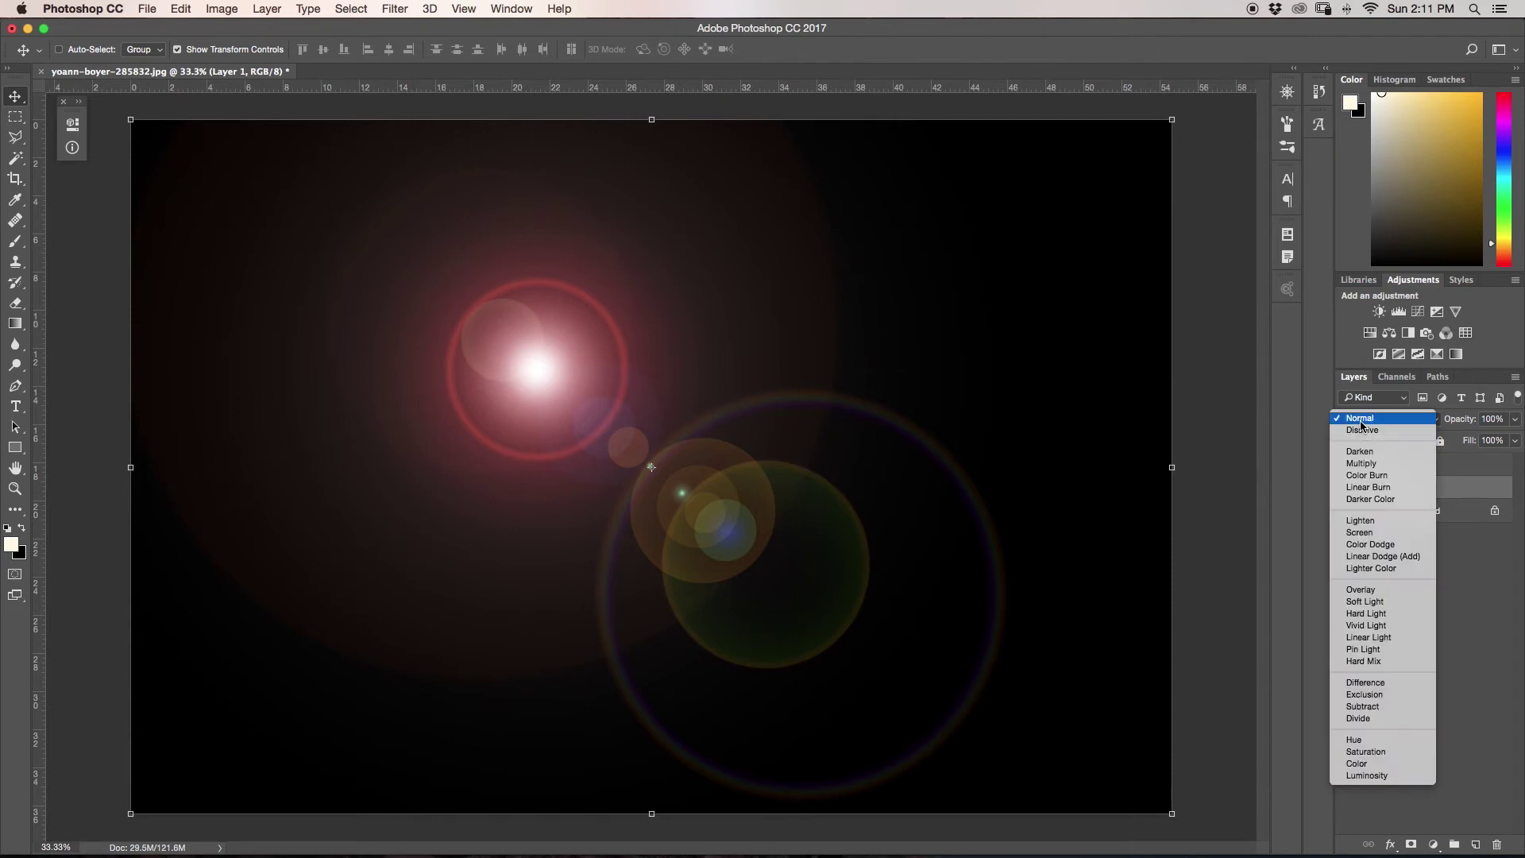
pyautogui.click(1371, 533)
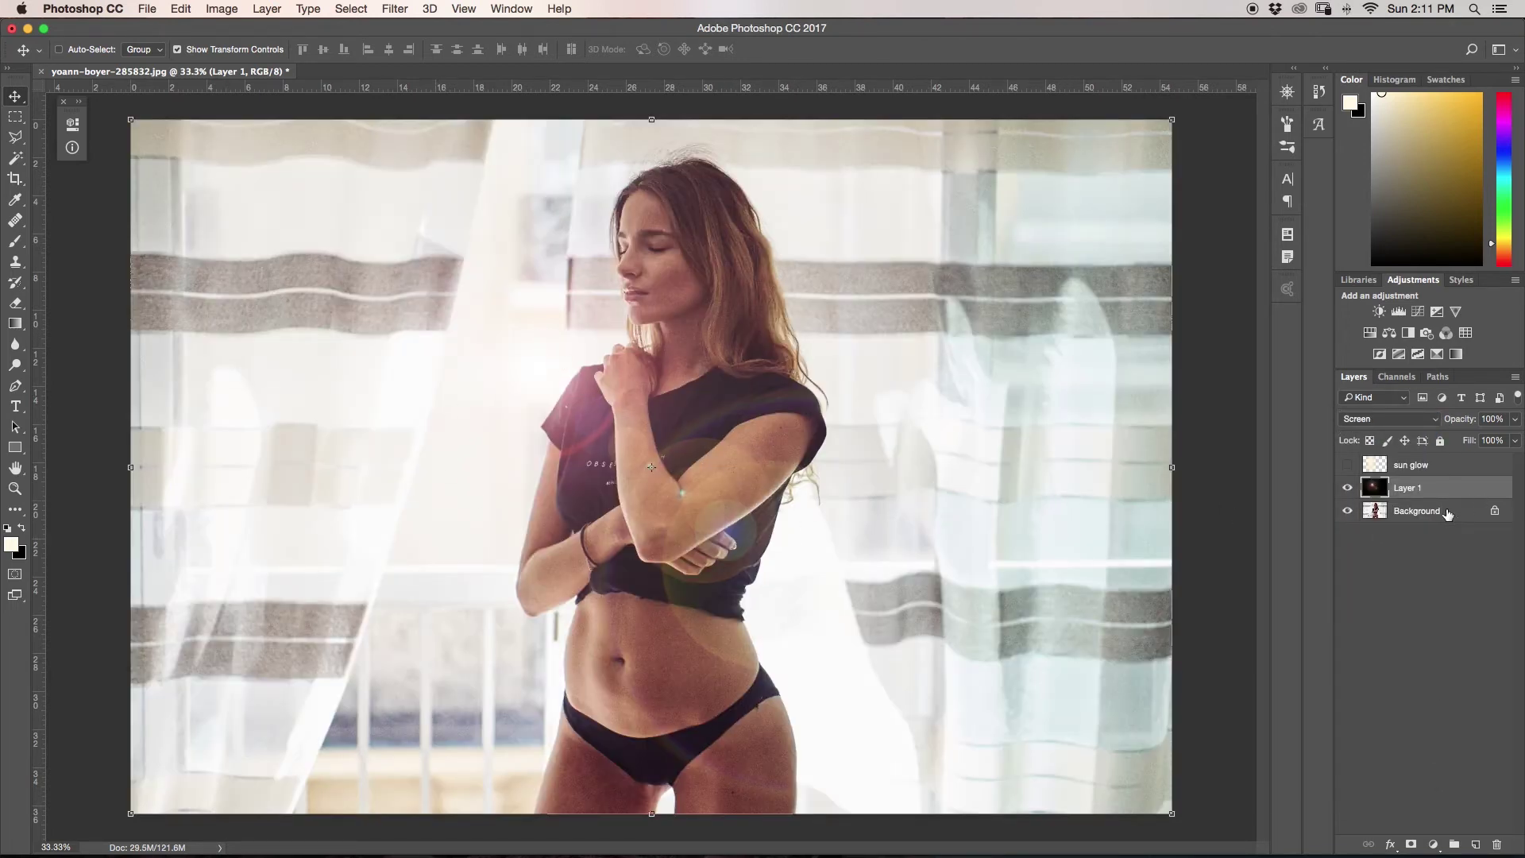
# Toggle the flare layer's visibility to compare the Screen result, leaving it visible
pyautogui.click(1348, 488)
pyautogui.click(1348, 493)
pyautogui.click(1348, 494)
pyautogui.click(1347, 494)
pyautogui.click(1348, 496)
pyautogui.click(1348, 497)
pyautogui.click(1348, 495)
pyautogui.click(1347, 493)
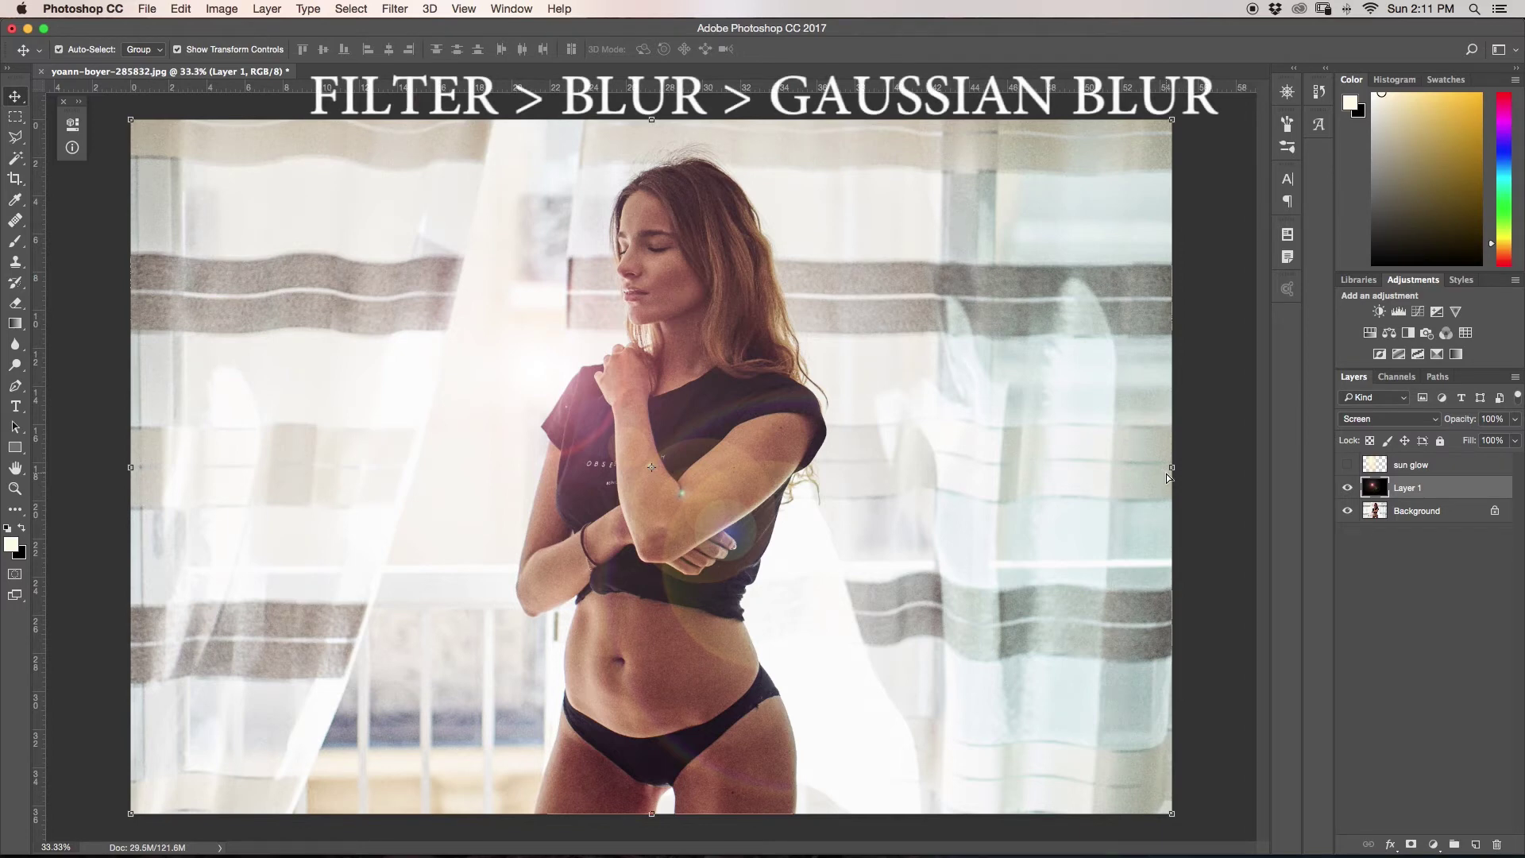
# Blur the flare with a Gaussian Blur of about 7 px and show the sun glow layer again
pyautogui.press('super+alt+f')
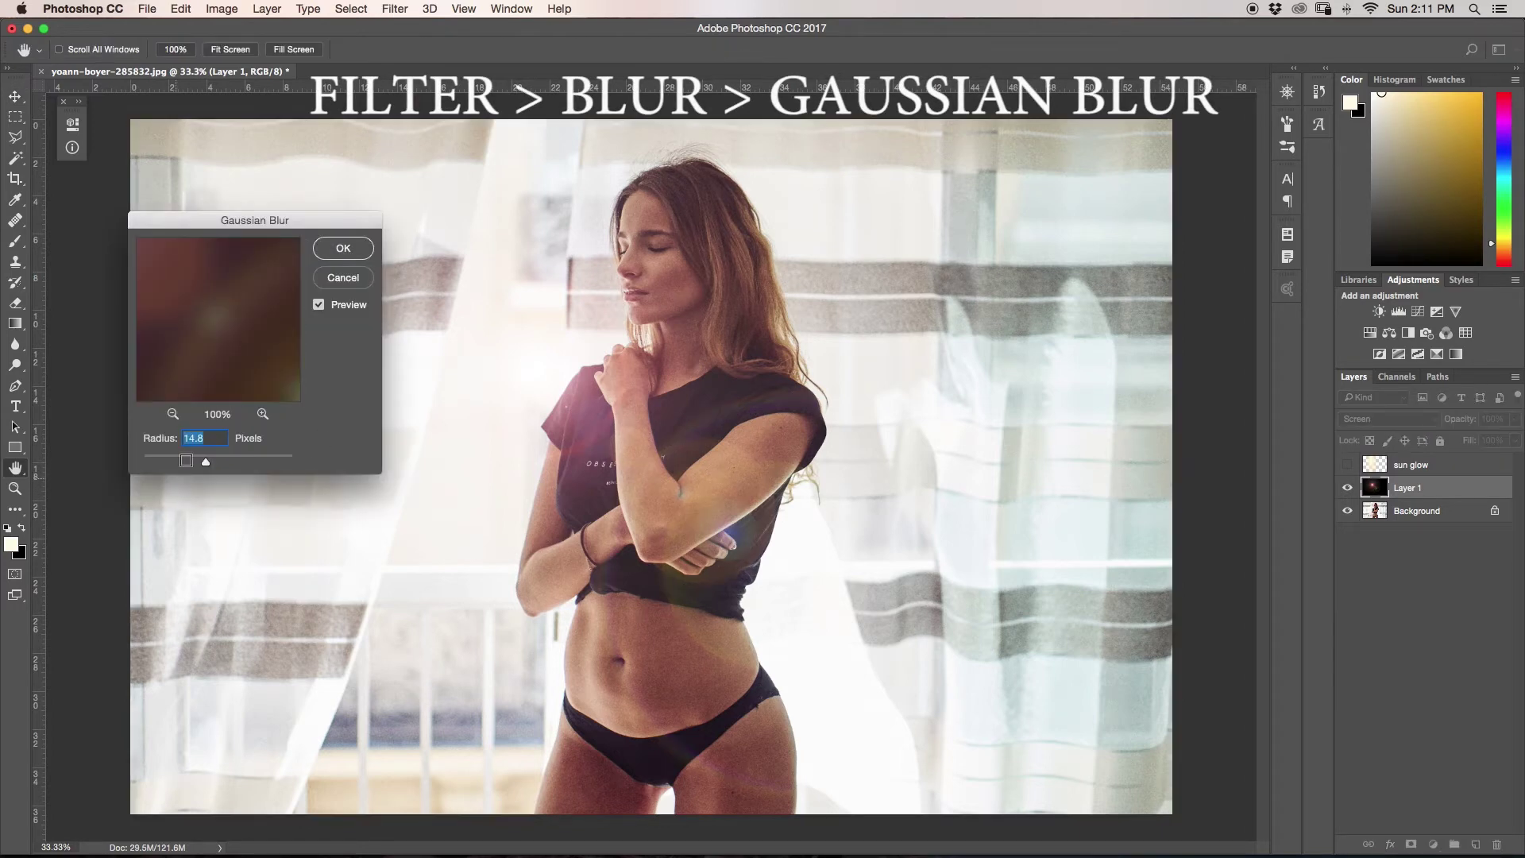
pyautogui.moveTo(205, 462); pyautogui.dragTo(188, 460)
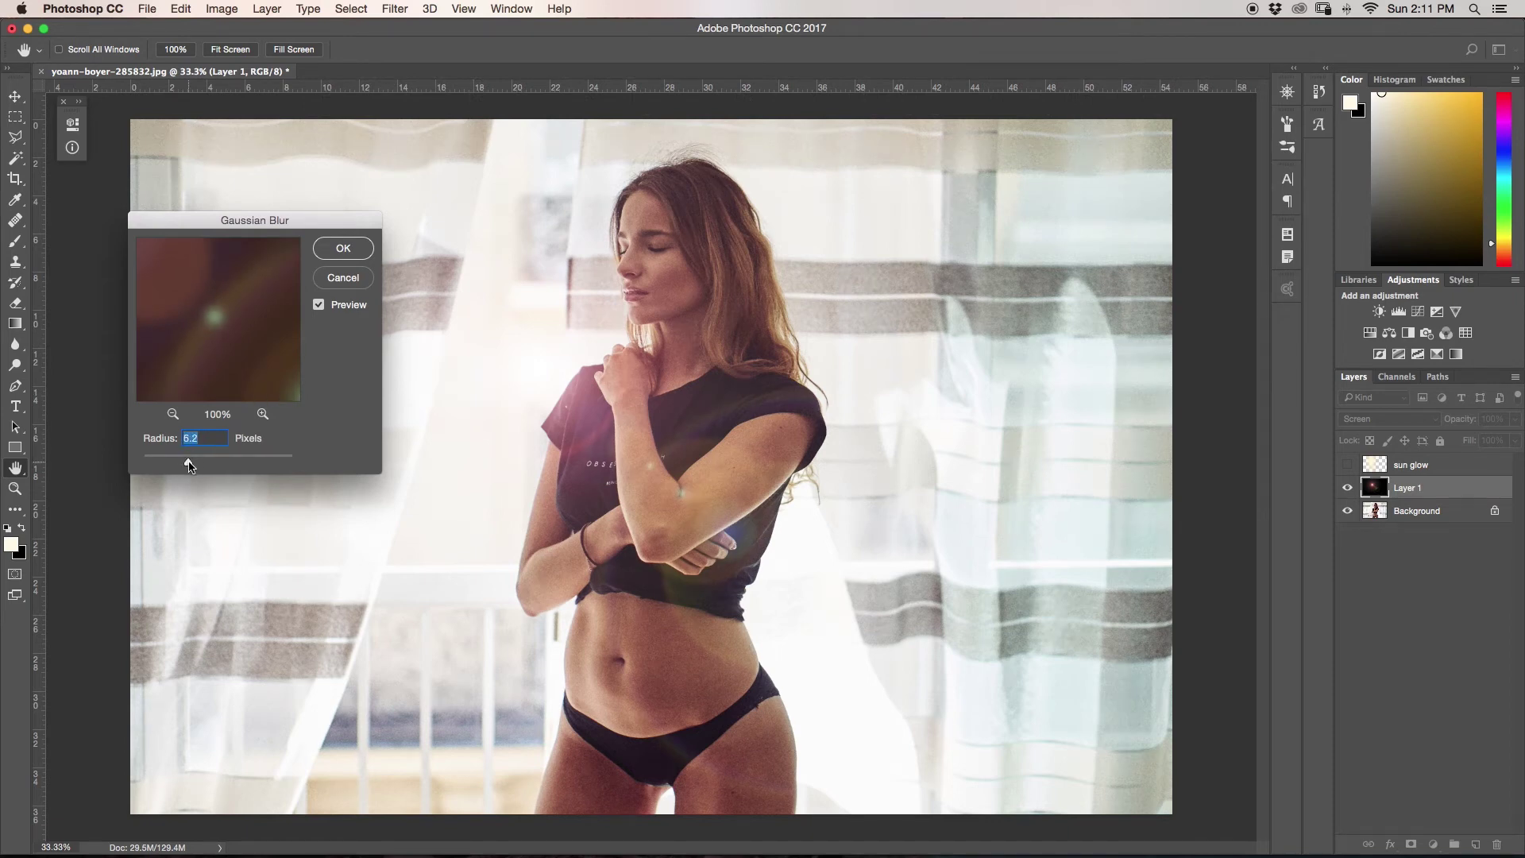
pyautogui.click(342, 249)
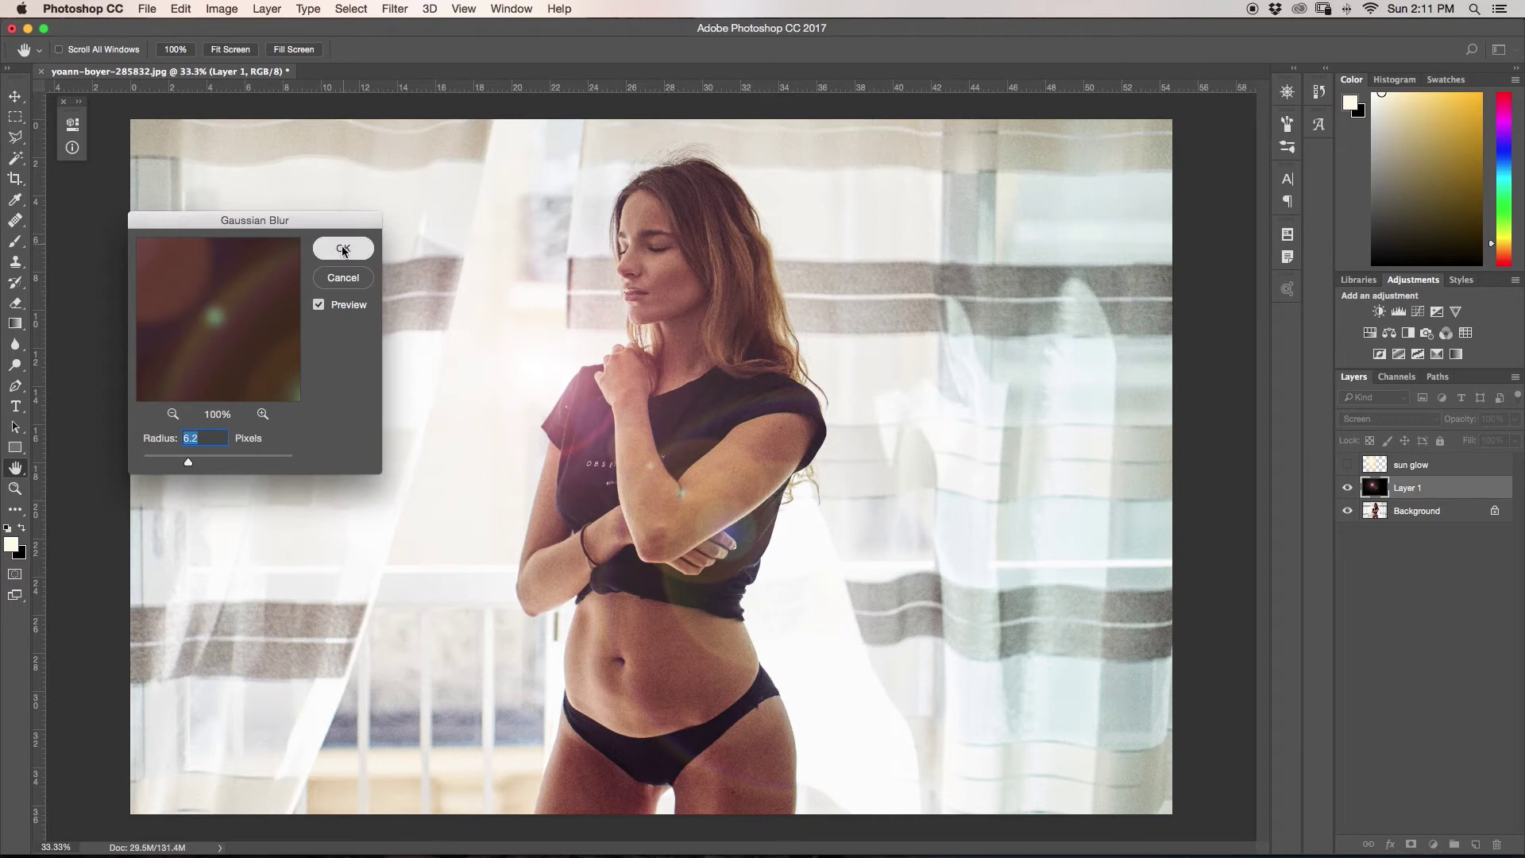
pyautogui.press('v')
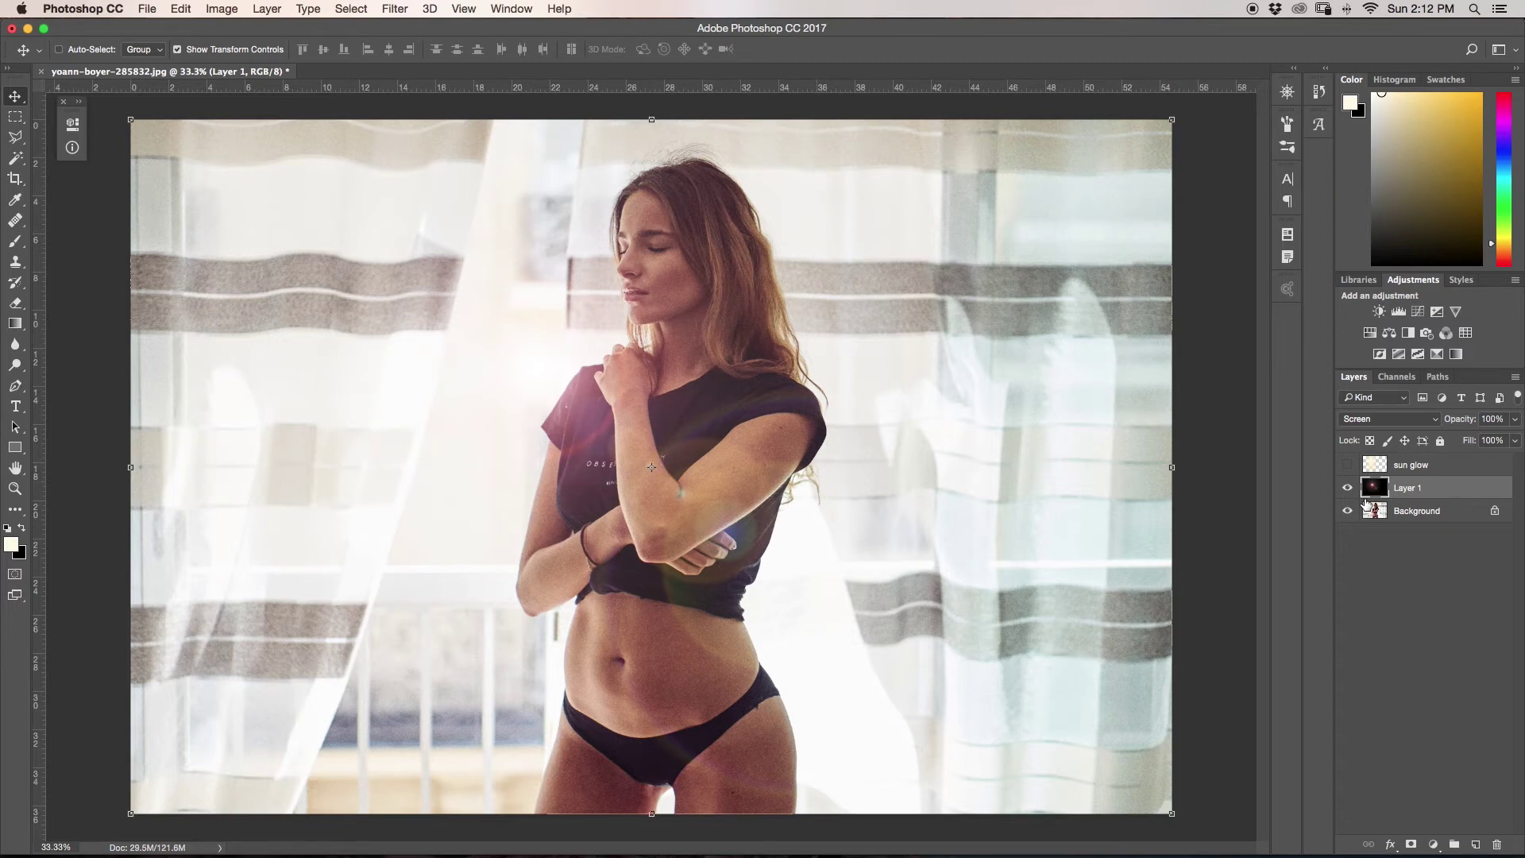
pyautogui.click(1347, 464)
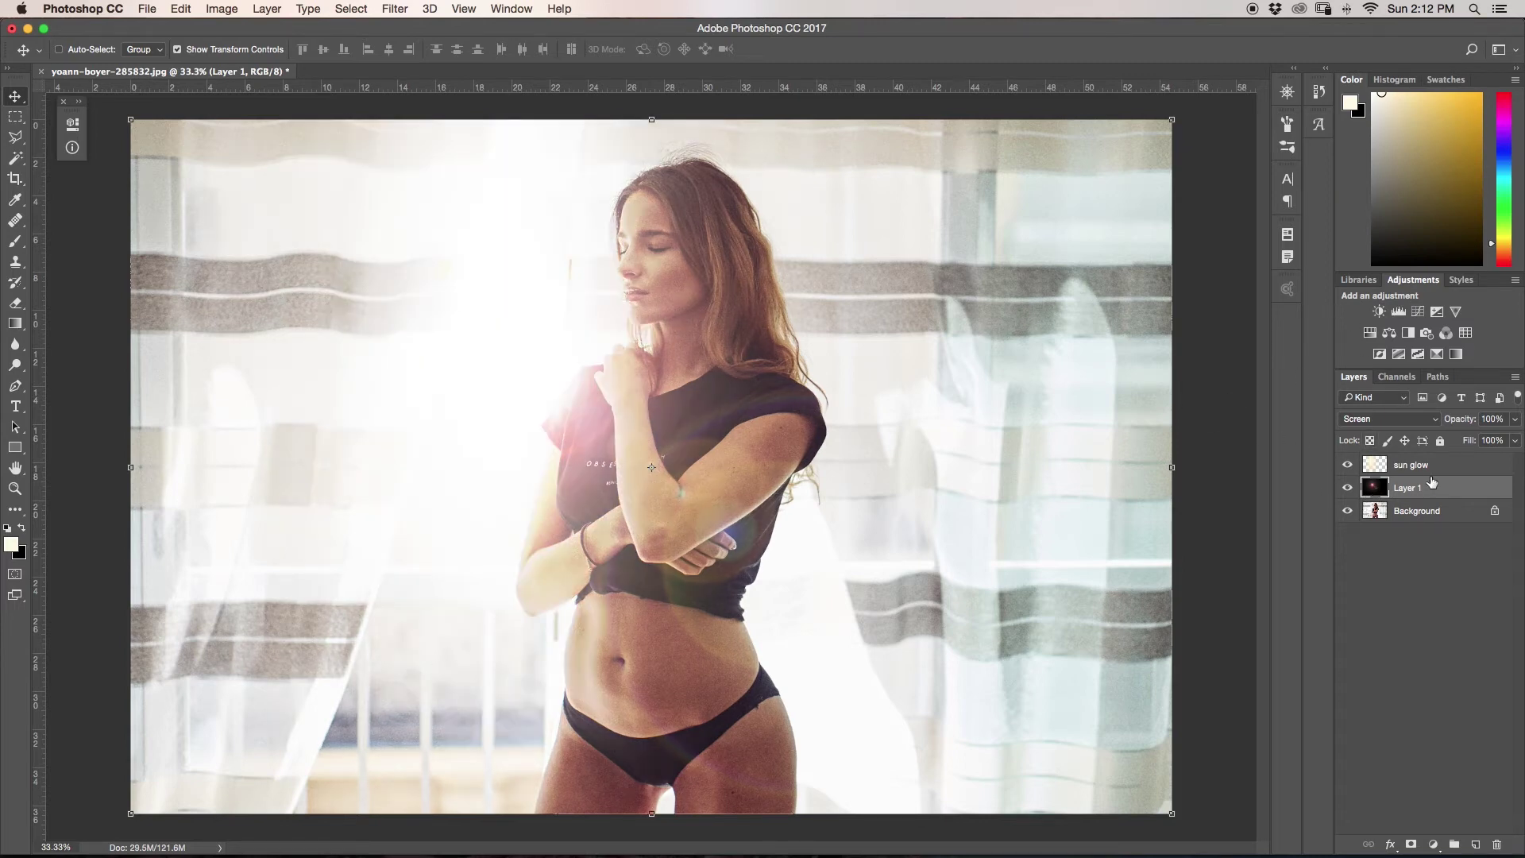
# Lower the sun glow's fill to 13% and duplicate the Background layer
pyautogui.click(1486, 464)
pyautogui.moveTo(1516, 445); pyautogui.dragTo(1433, 505)
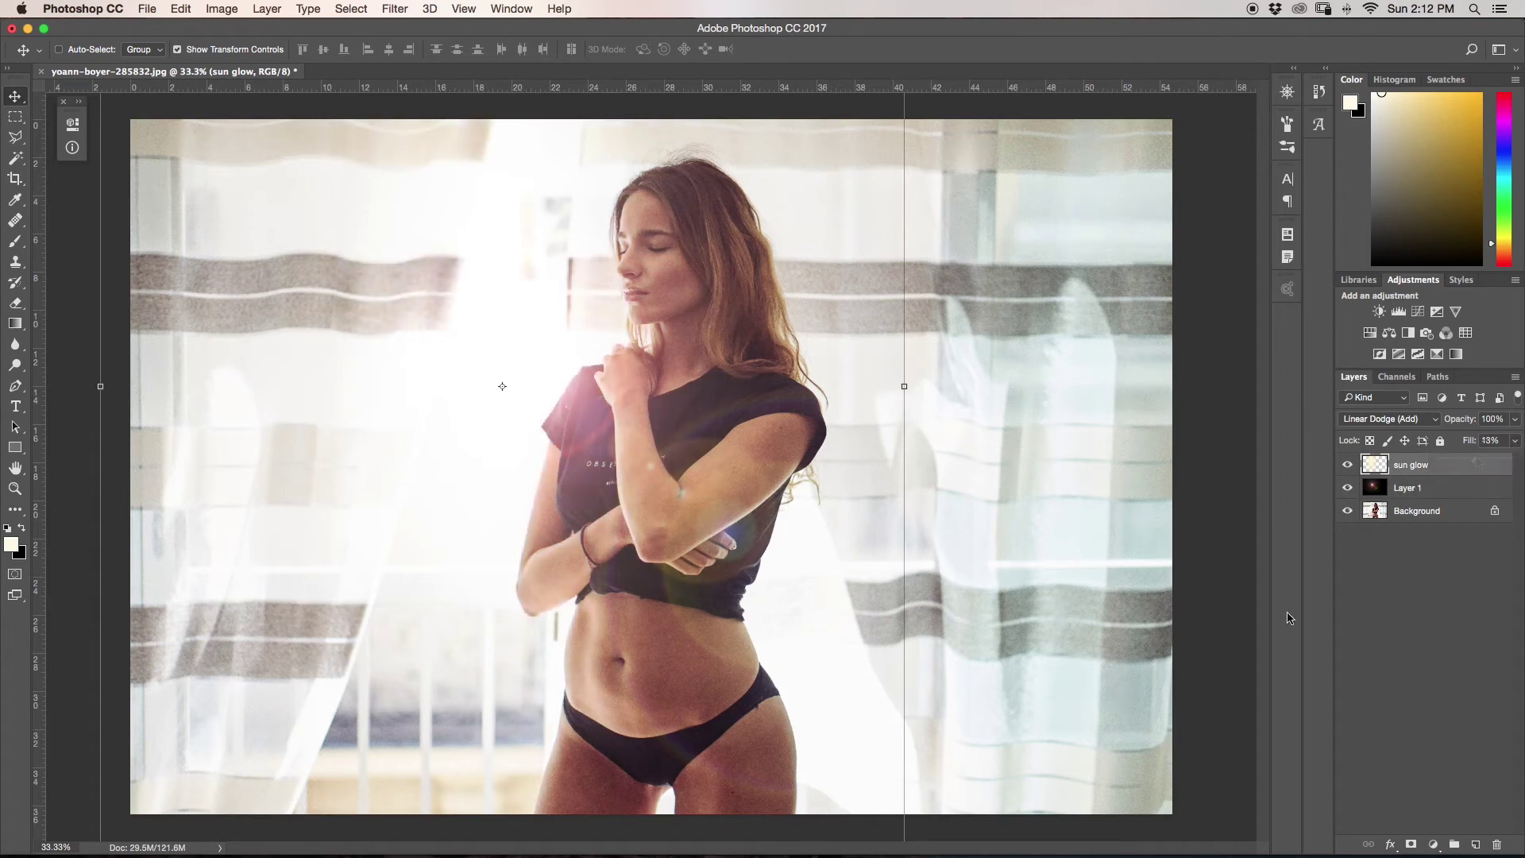
pyautogui.click(1410, 517)
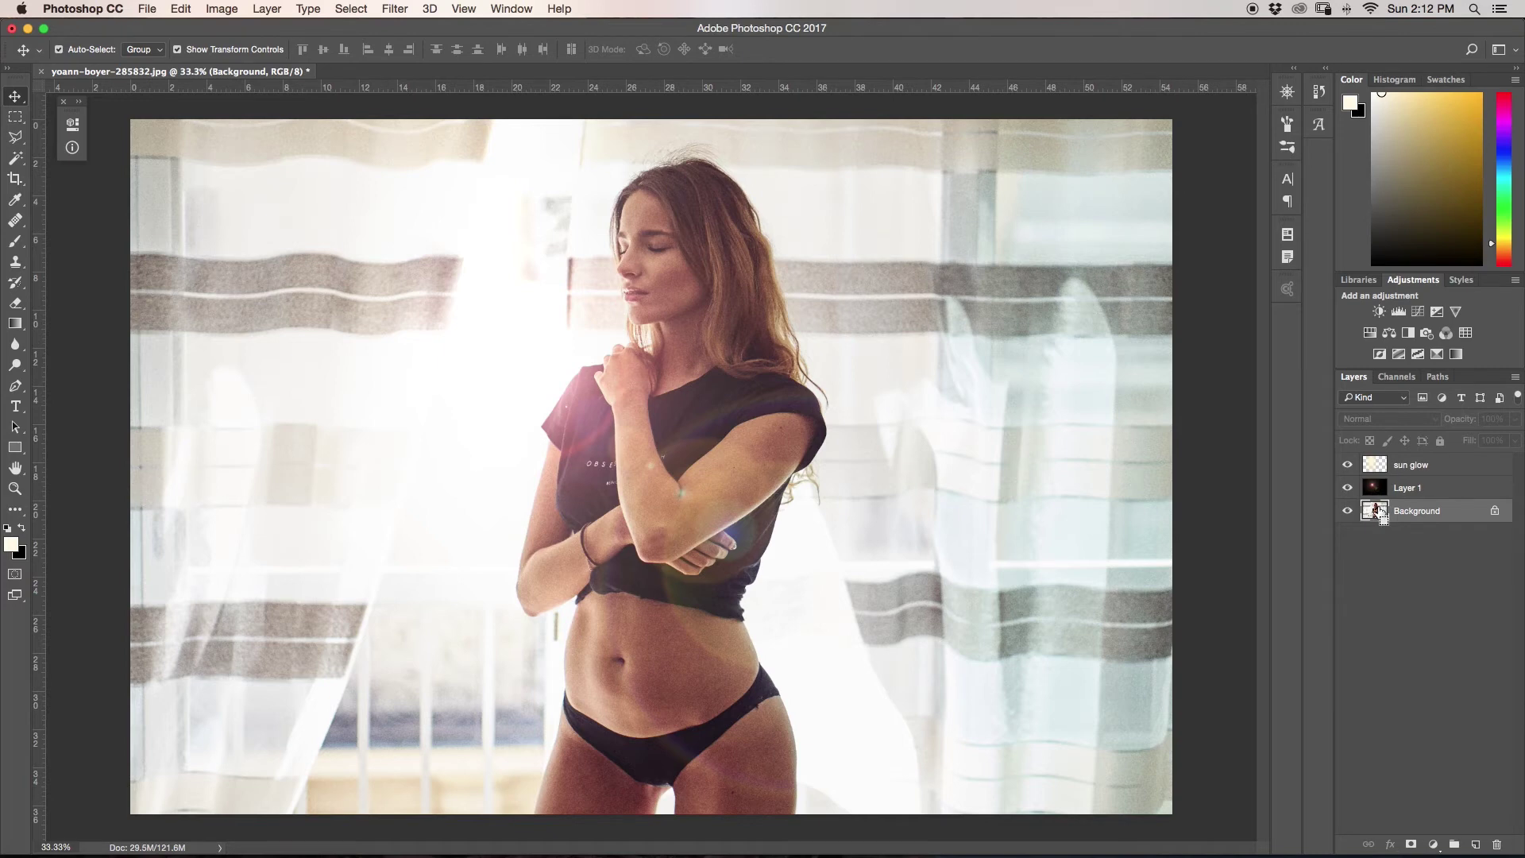
pyautogui.press('super+j')
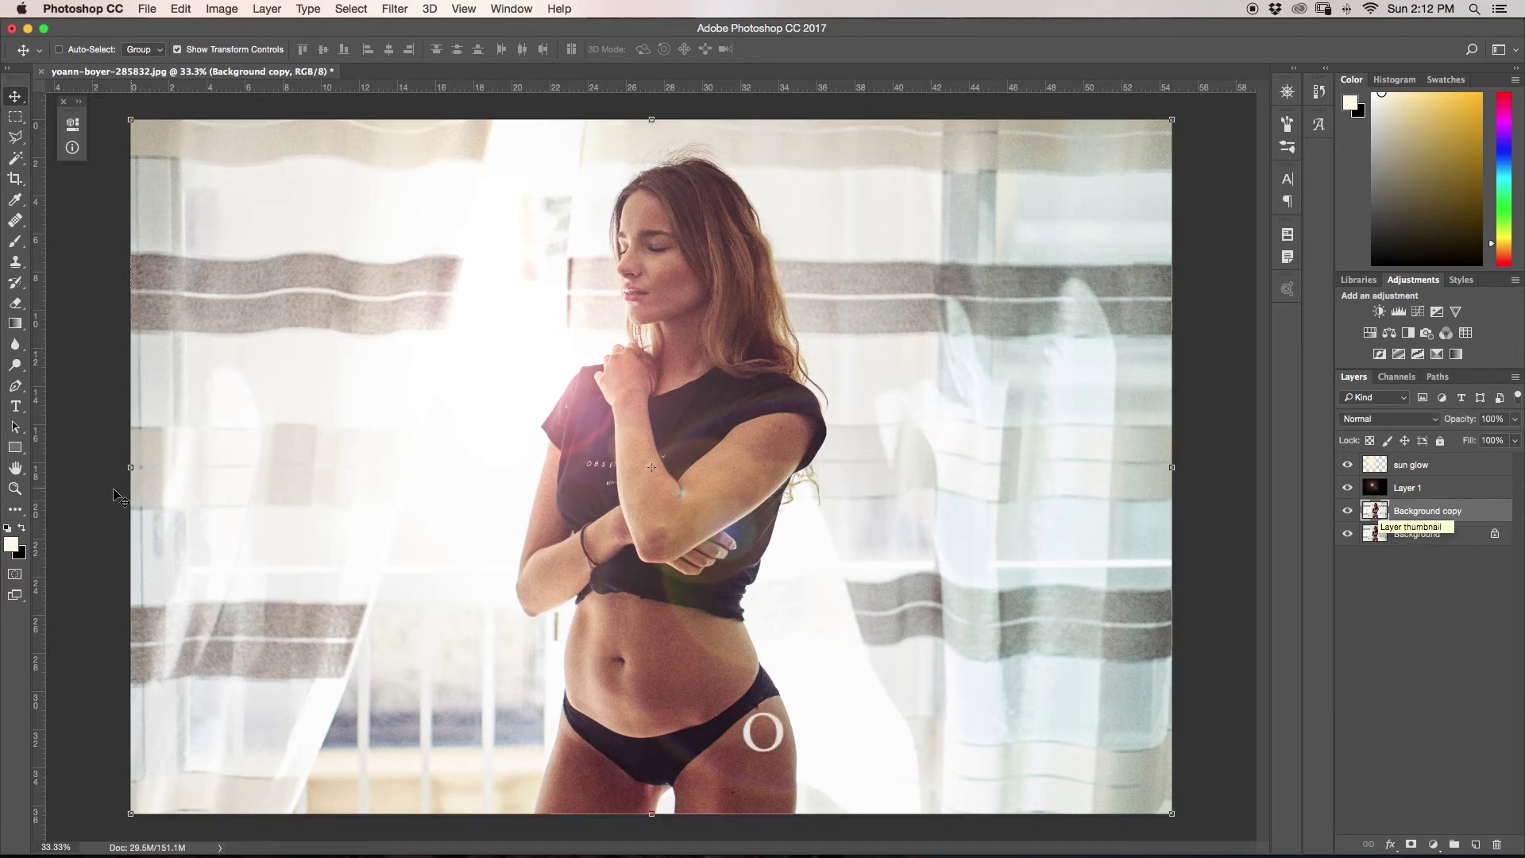
# With a smaller Dodge brush, lighten the waist, abdomen, arm, hand and temple area
pyautogui.press('o')
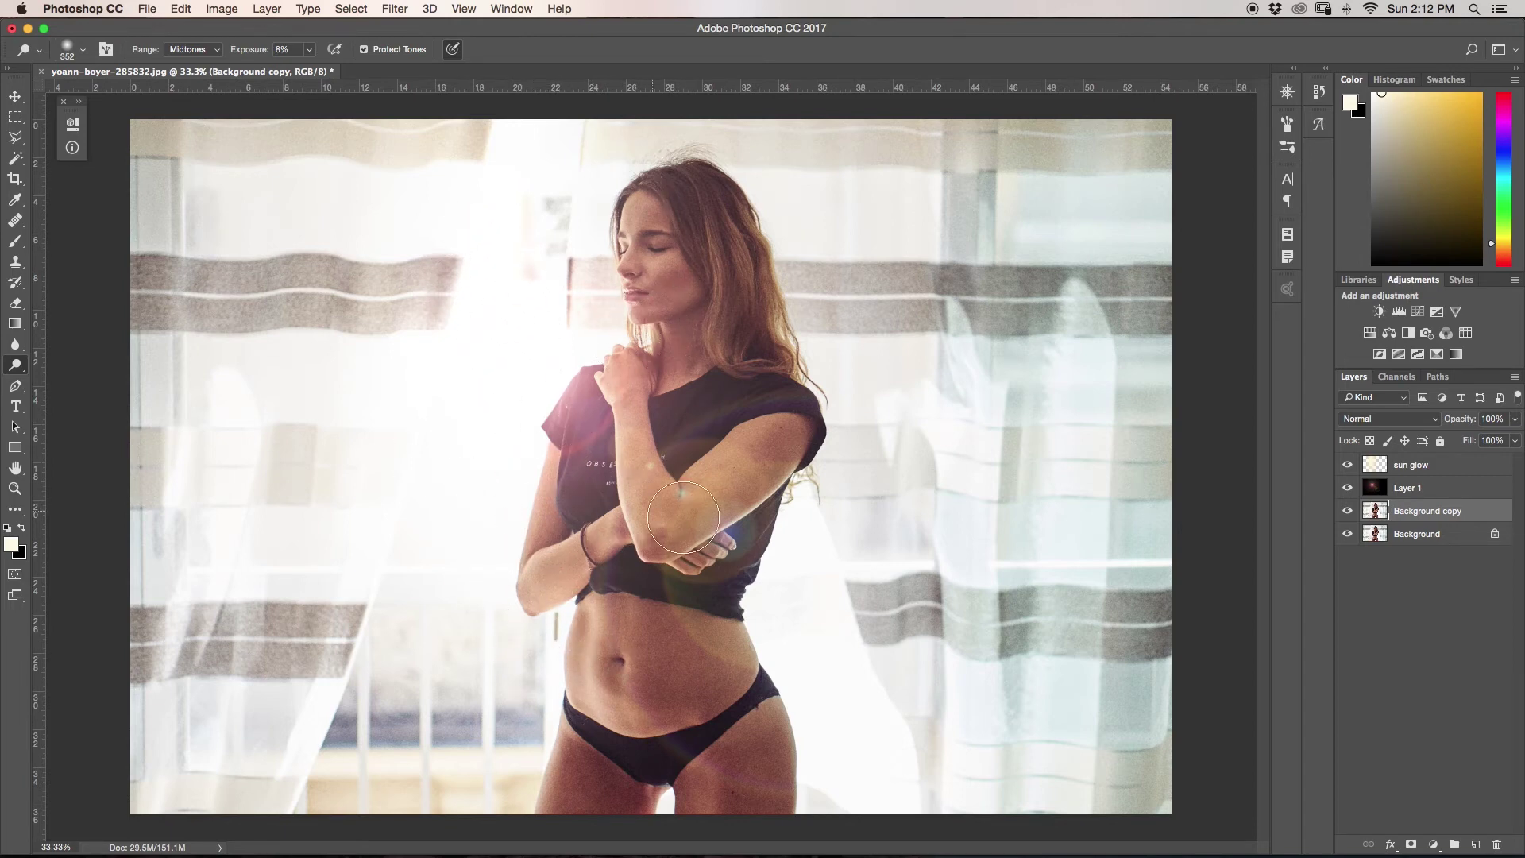
pyautogui.moveTo(848, 535); pyautogui.dragTo(823, 551)
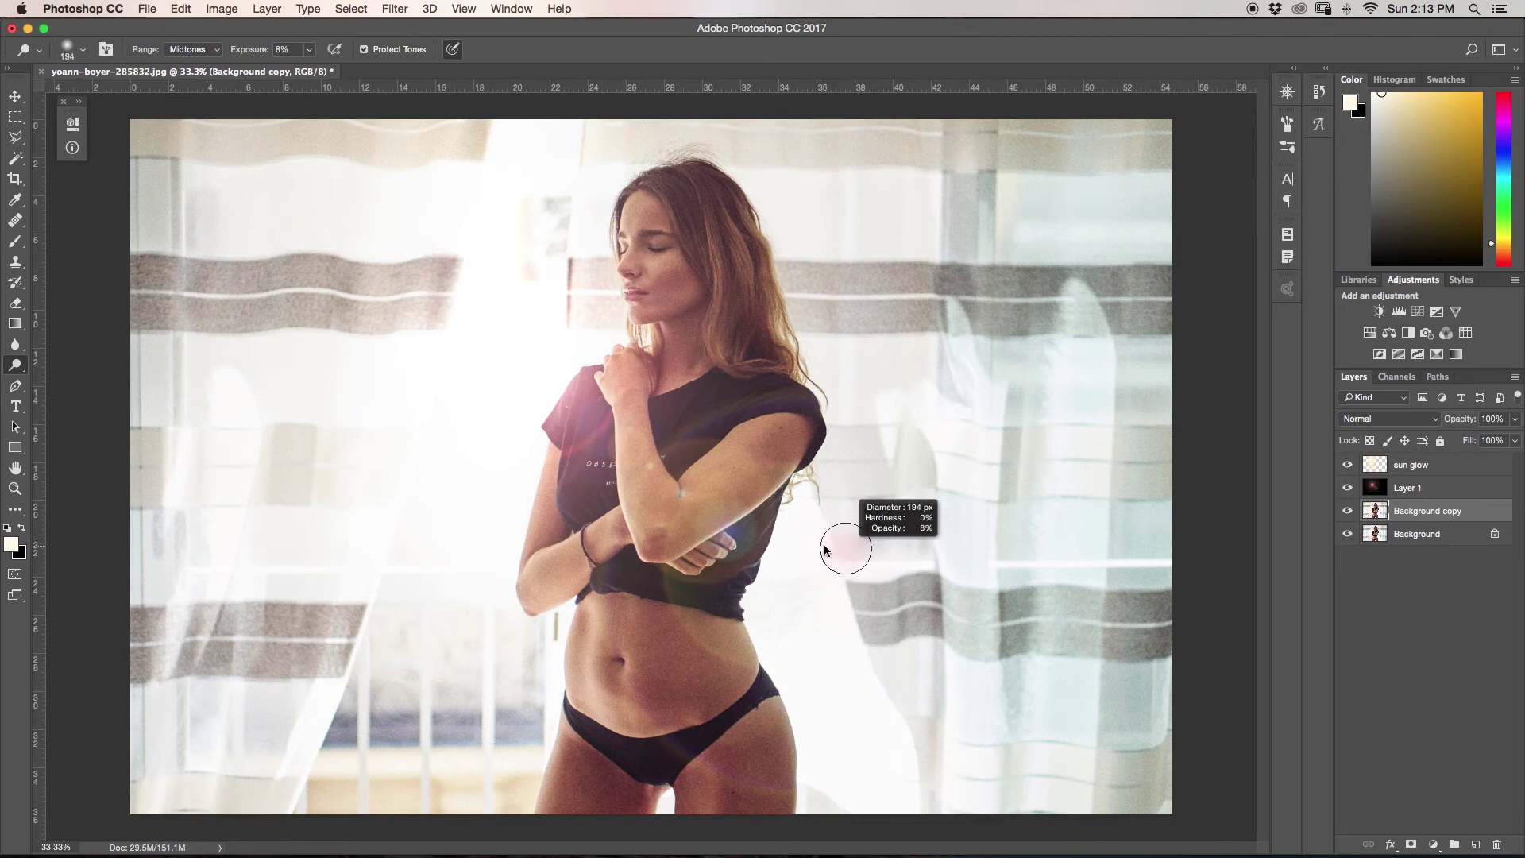
pyautogui.moveTo(547, 658)
pyautogui.mouseDown()
pyautogui.moveTo(606, 643)
pyautogui.moveTo(583, 623)
pyautogui.moveTo(579, 720)
pyautogui.moveTo(586, 618)
pyautogui.moveTo(581, 641)
pyautogui.moveTo(564, 590)
pyautogui.mouseUp()
pyautogui.moveTo(536, 609)
pyautogui.mouseDown()
pyautogui.moveTo(520, 604)
pyautogui.moveTo(546, 470)
pyautogui.moveTo(530, 525)
pyautogui.mouseUp()
pyautogui.moveTo(611, 366); pyautogui.dragTo(624, 351)
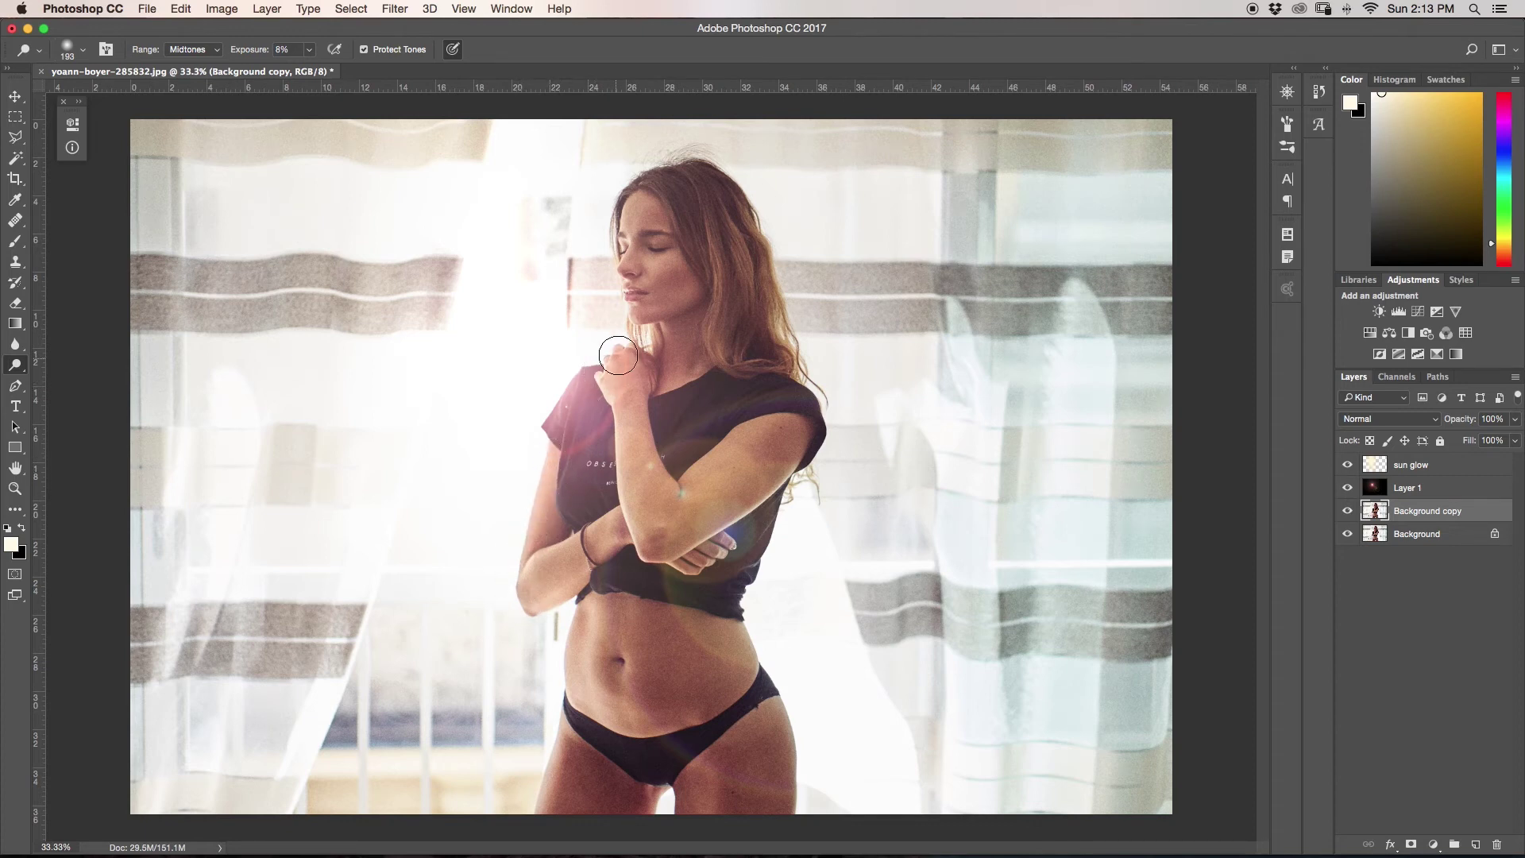
pyautogui.moveTo(588, 248)
pyautogui.mouseDown()
pyautogui.moveTo(638, 233)
pyautogui.moveTo(629, 219)
pyautogui.moveTo(637, 315)
pyautogui.moveTo(637, 212)
pyautogui.mouseUp()
# Compare before/after, dodge the forearm, lower belly and hair, then add Color Balance above sun glow
pyautogui.click(1348, 510)
pyautogui.click(1348, 510)
pyautogui.click(1348, 511)
pyautogui.click(1348, 511)
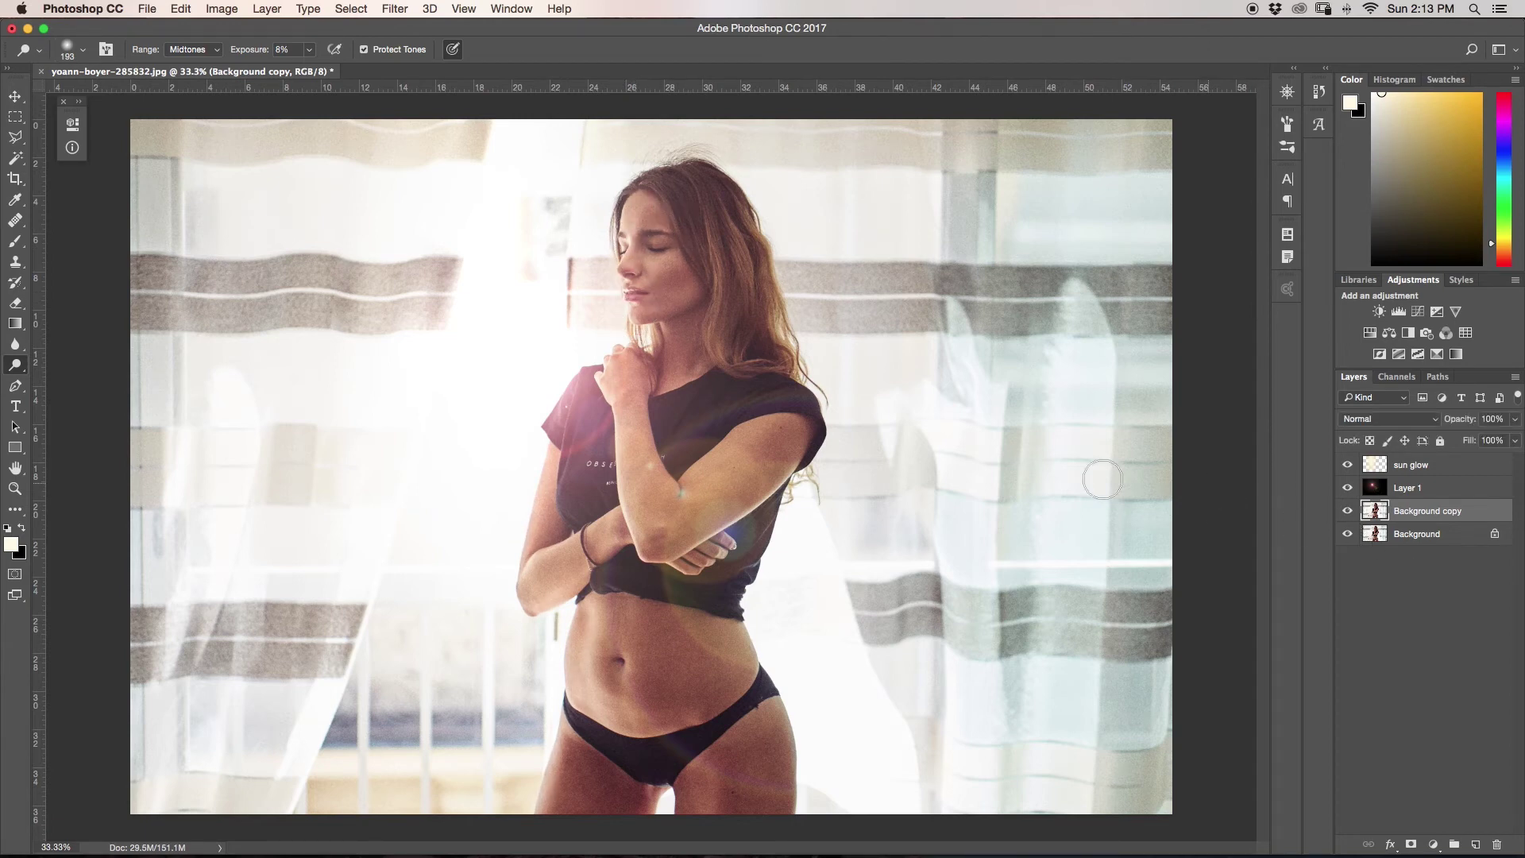
pyautogui.moveTo(513, 518)
pyautogui.mouseDown()
pyautogui.moveTo(548, 503)
pyautogui.moveTo(529, 553)
pyautogui.mouseUp()
pyautogui.moveTo(590, 616)
pyautogui.mouseDown()
pyautogui.moveTo(576, 619)
pyautogui.moveTo(613, 613)
pyautogui.moveTo(555, 636)
pyautogui.moveTo(579, 698)
pyautogui.moveTo(555, 715)
pyautogui.moveTo(578, 691)
pyautogui.mouseUp()
pyautogui.moveTo(647, 216)
pyautogui.mouseDown()
pyautogui.moveTo(701, 207)
pyautogui.moveTo(677, 274)
pyautogui.moveTo(685, 231)
pyautogui.moveTo(698, 242)
pyautogui.moveTo(677, 238)
pyautogui.moveTo(663, 261)
pyautogui.moveTo(659, 227)
pyautogui.moveTo(691, 224)
pyautogui.mouseUp()
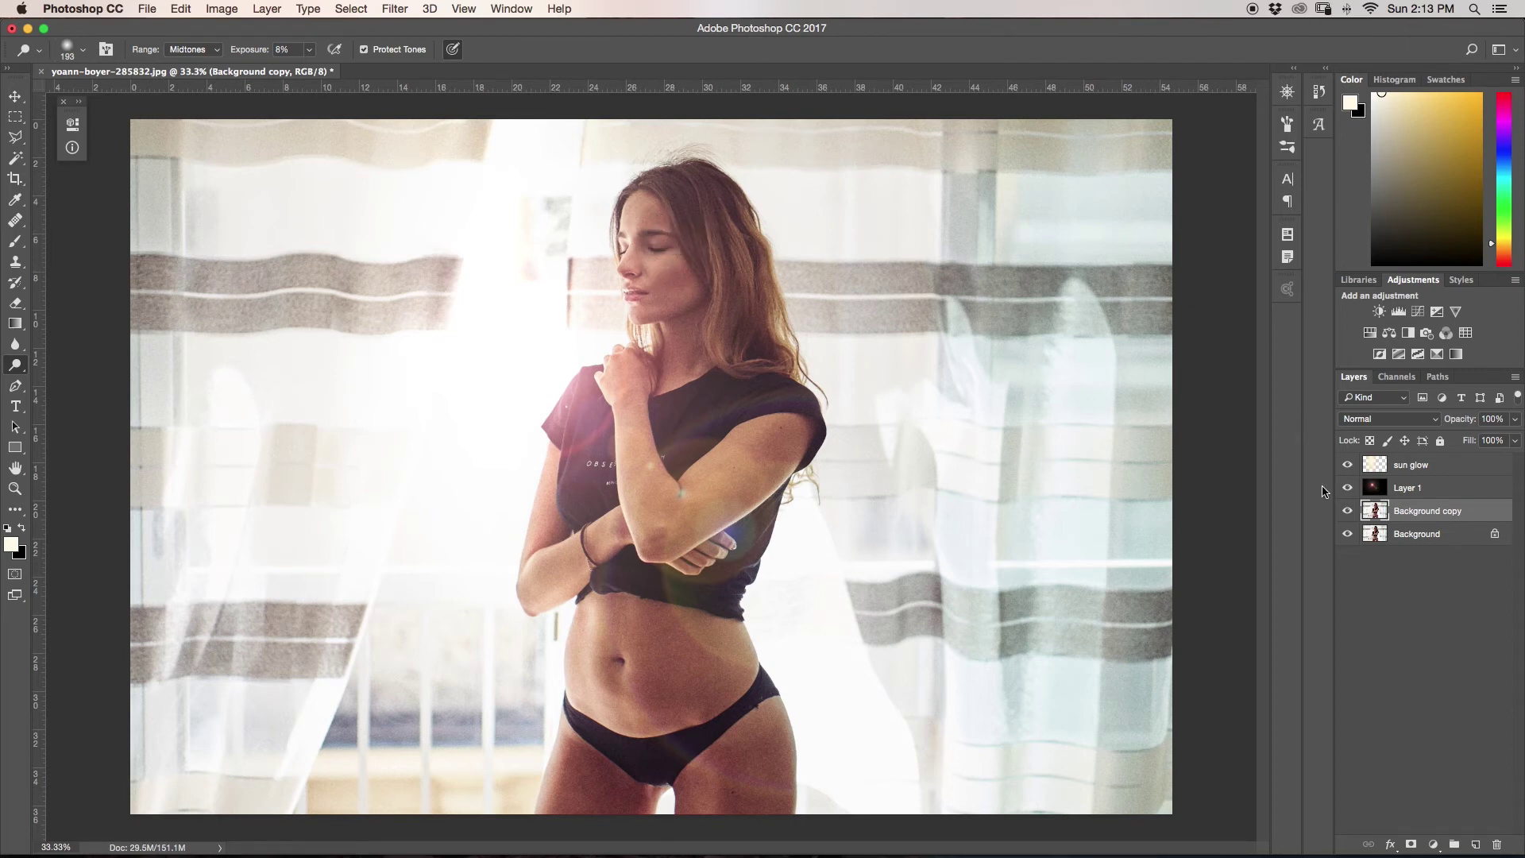
pyautogui.click(1348, 511)
pyautogui.click(1347, 512)
pyautogui.click(1426, 468)
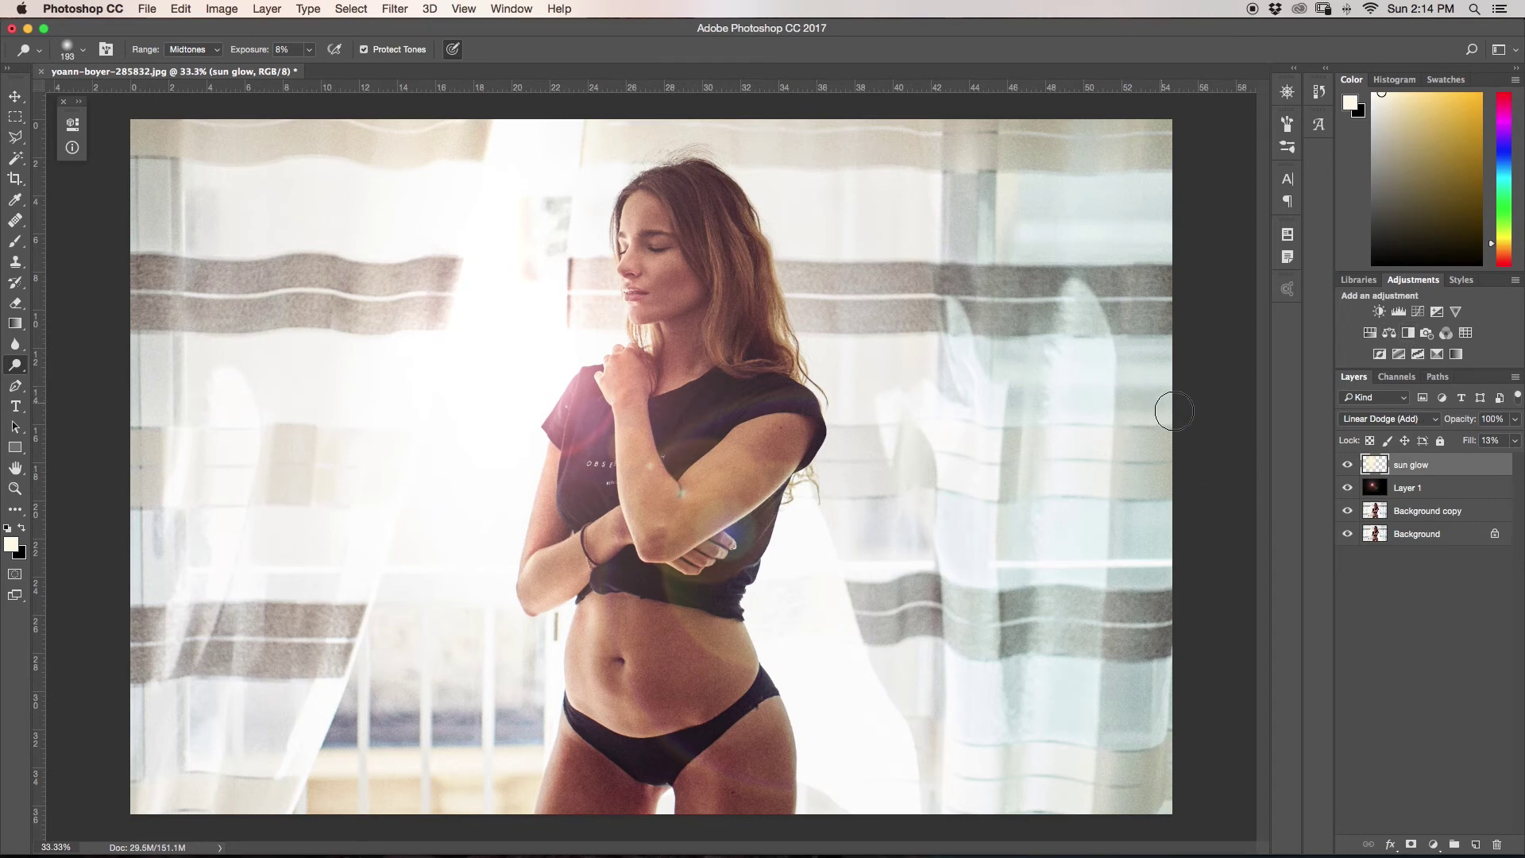
pyautogui.click(1387, 334)
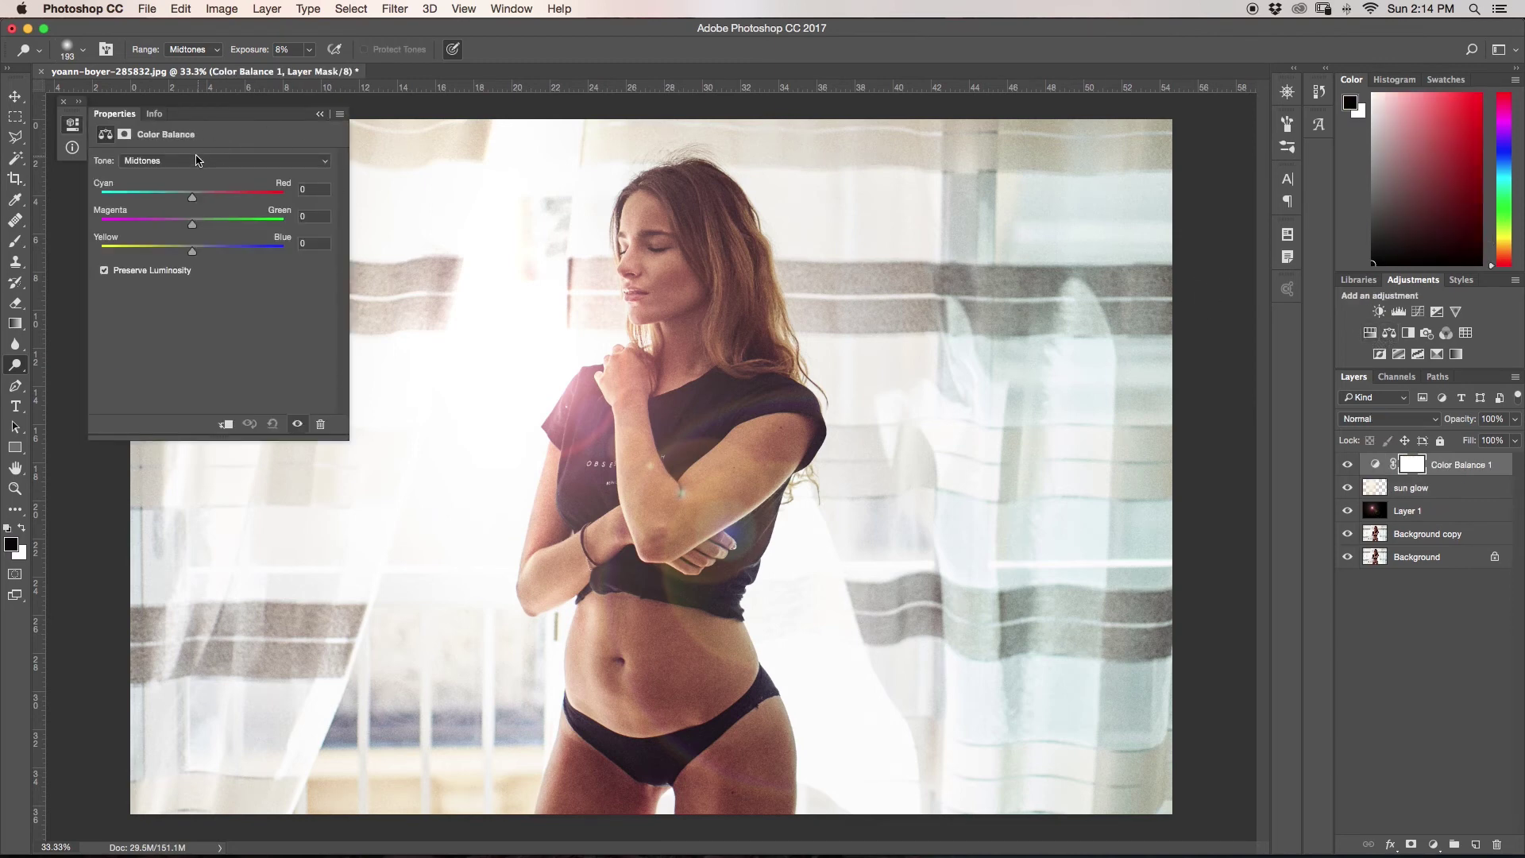
# Push the Color Balance shadows toward blue, then move on to the highlights
pyautogui.click(200, 160)
pyautogui.click(200, 145)
pyautogui.moveTo(194, 250); pyautogui.dragTo(204, 252)
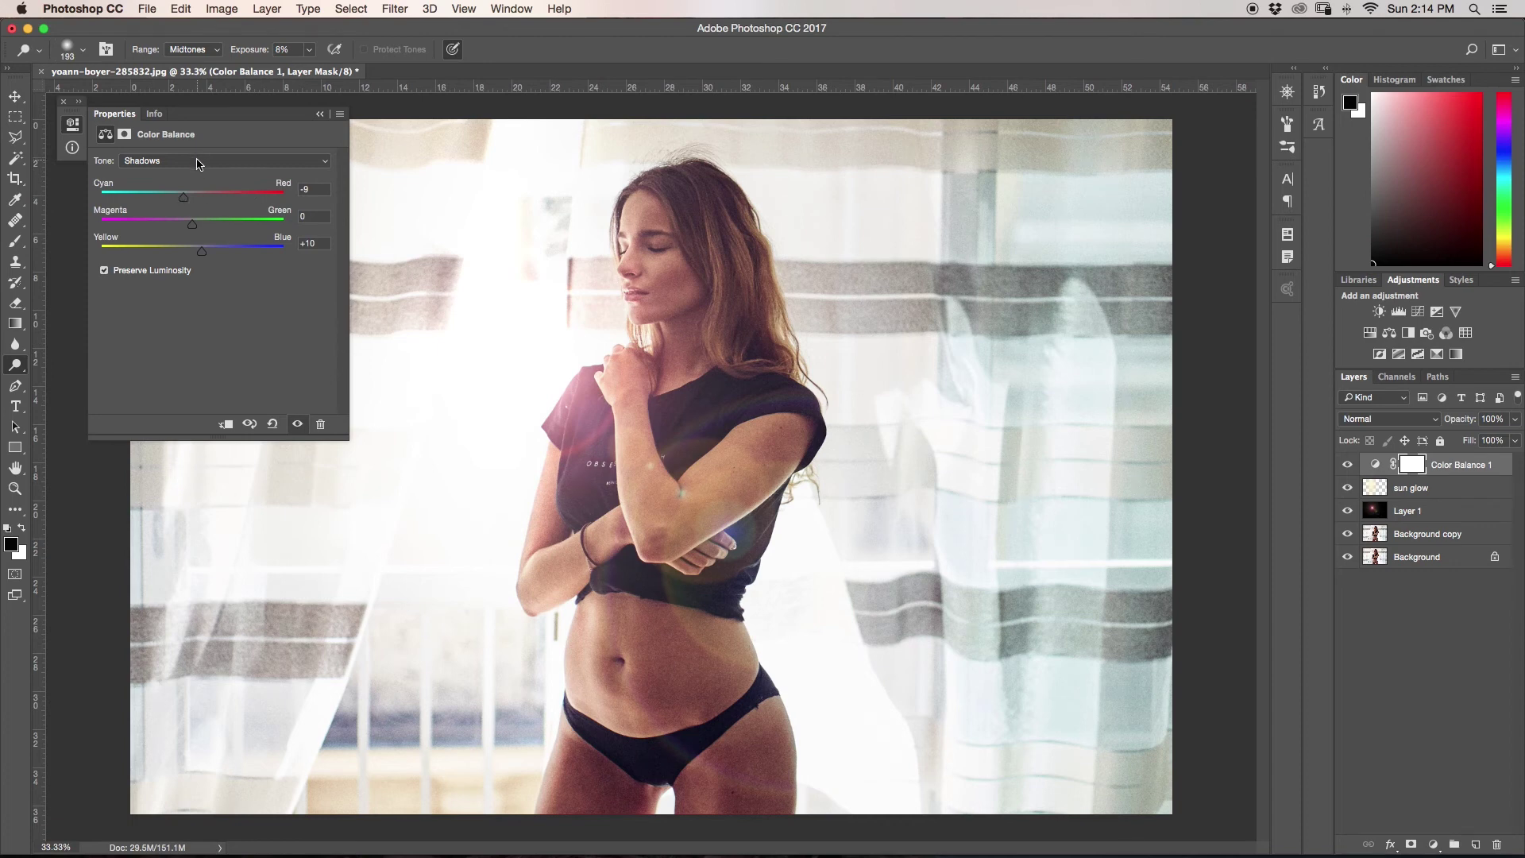
pyautogui.click(197, 161)
pyautogui.click(207, 191)
# Set the Color Balance midtones to -7 cyan and +6 blue
pyautogui.click(274, 159)
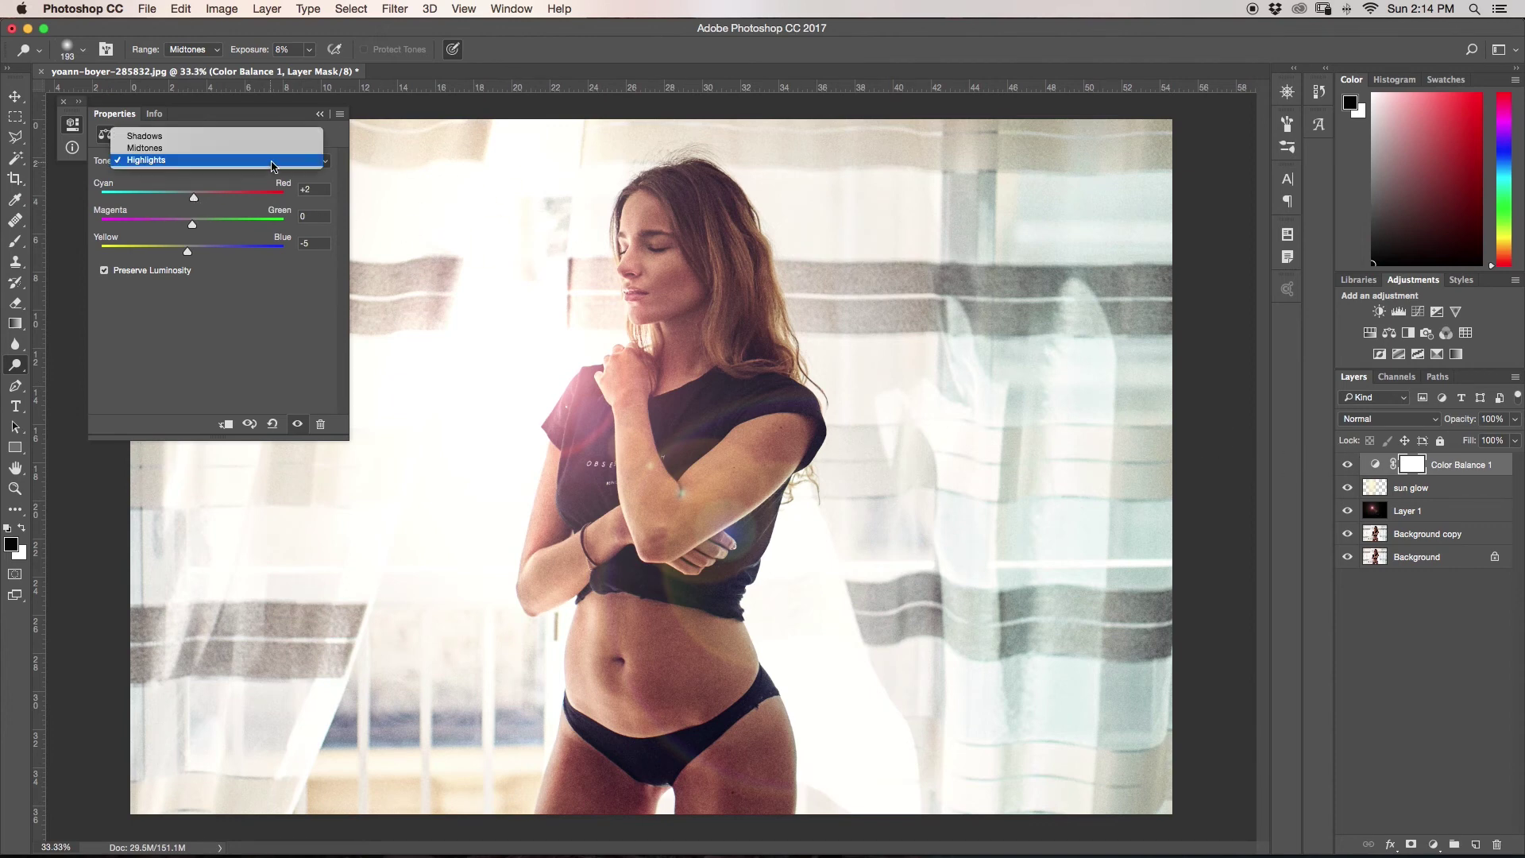
pyautogui.click(270, 149)
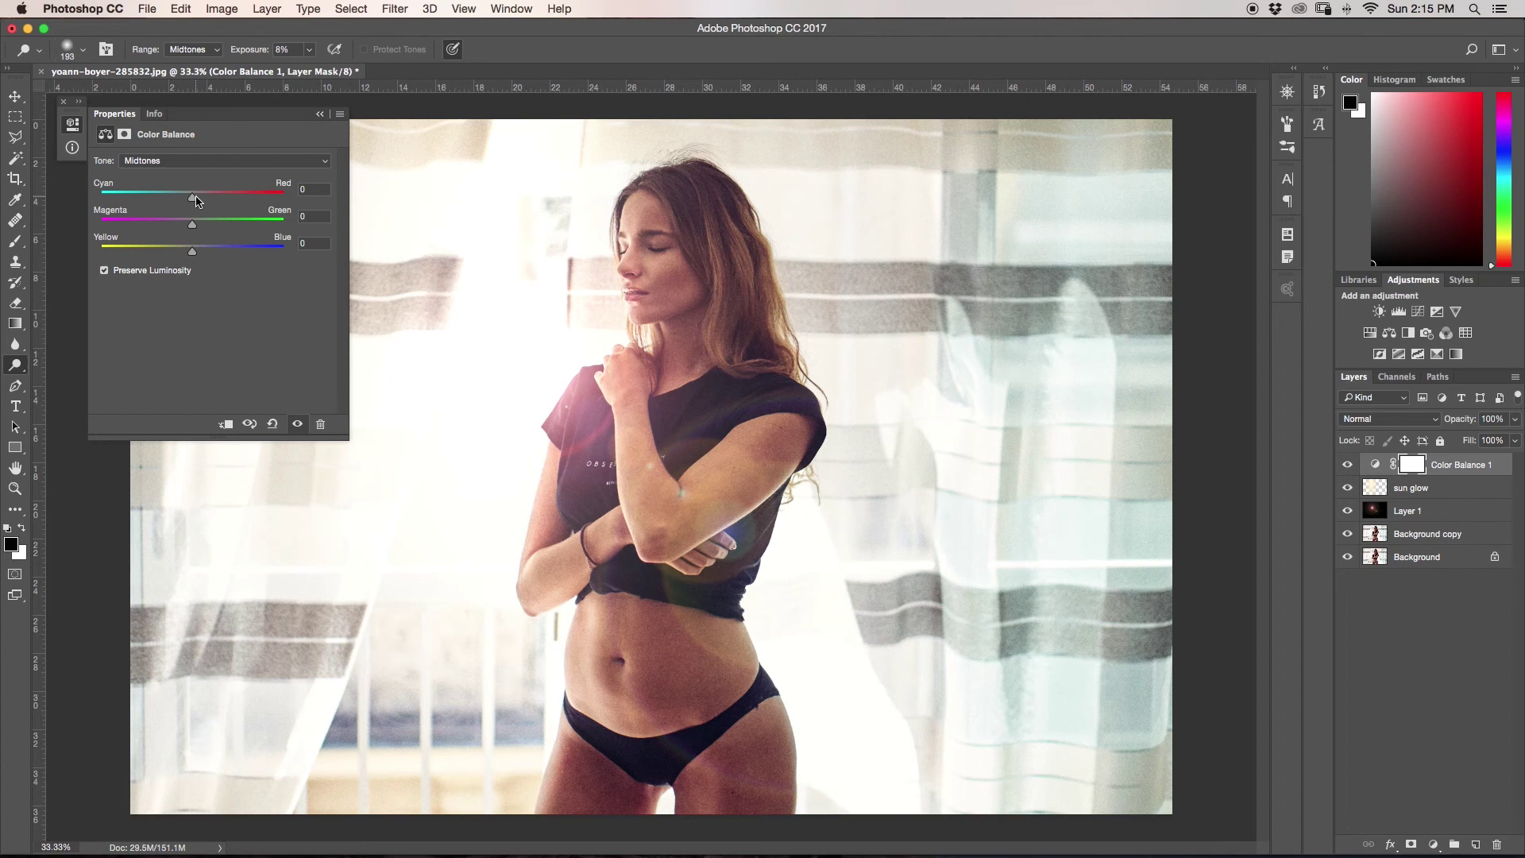
pyautogui.moveTo(197, 199); pyautogui.dragTo(193, 204)
pyautogui.moveTo(194, 253); pyautogui.dragTo(198, 254)
pyautogui.moveTo(194, 253); pyautogui.dragTo(199, 253)
# Toggle the Color Balance layer to compare, leave it visible and collapse Properties
pyautogui.click(1347, 465)
pyautogui.click(1346, 465)
pyautogui.click(1347, 465)
pyautogui.click(1347, 466)
pyautogui.click(320, 116)
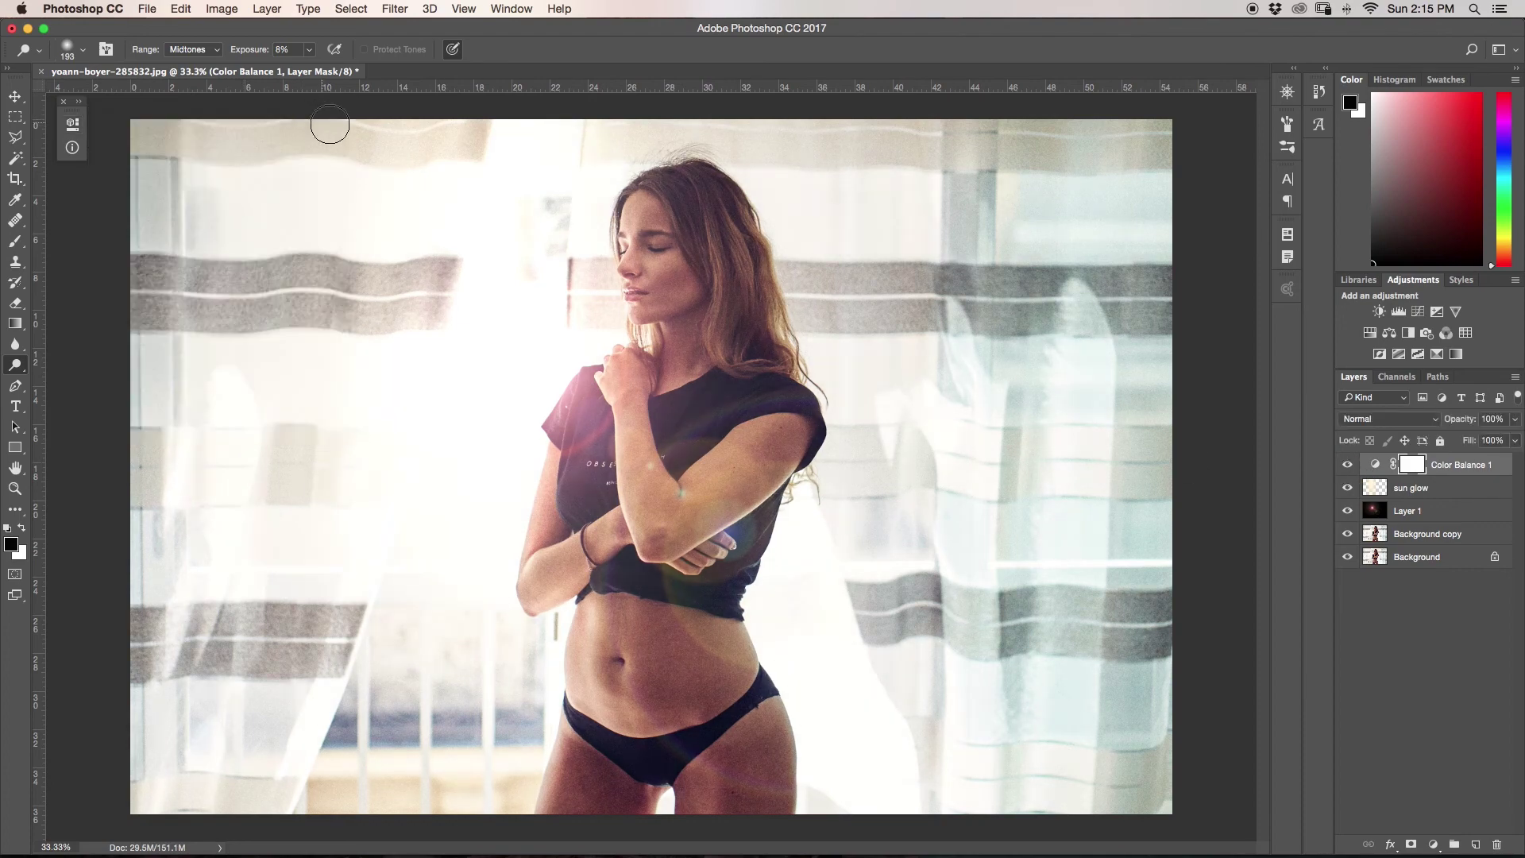
pyautogui.press('super+minus')
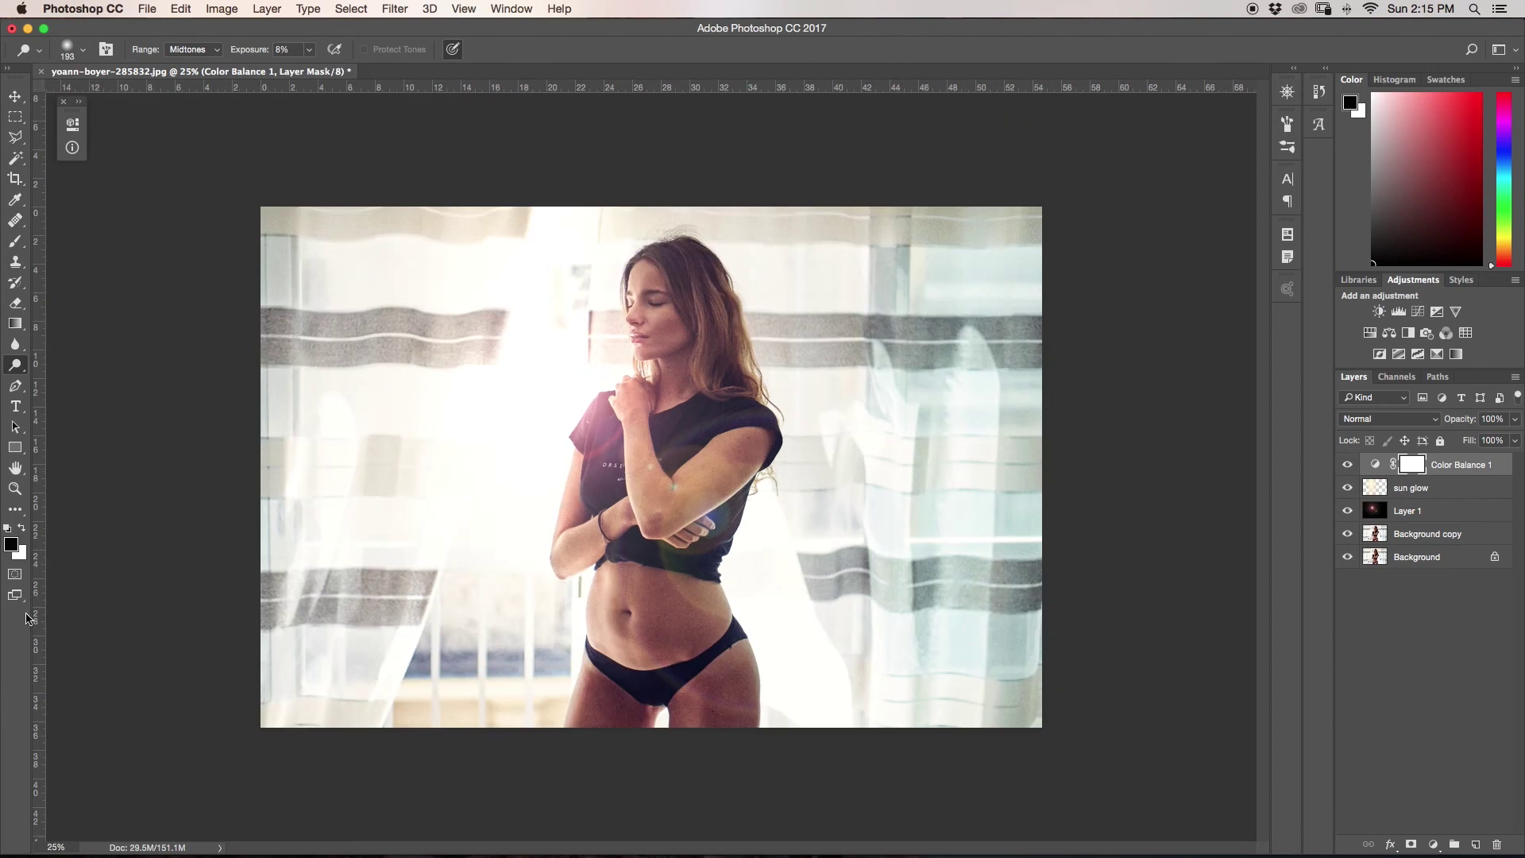
pyautogui.click(1348, 466)
pyautogui.click(1348, 466)
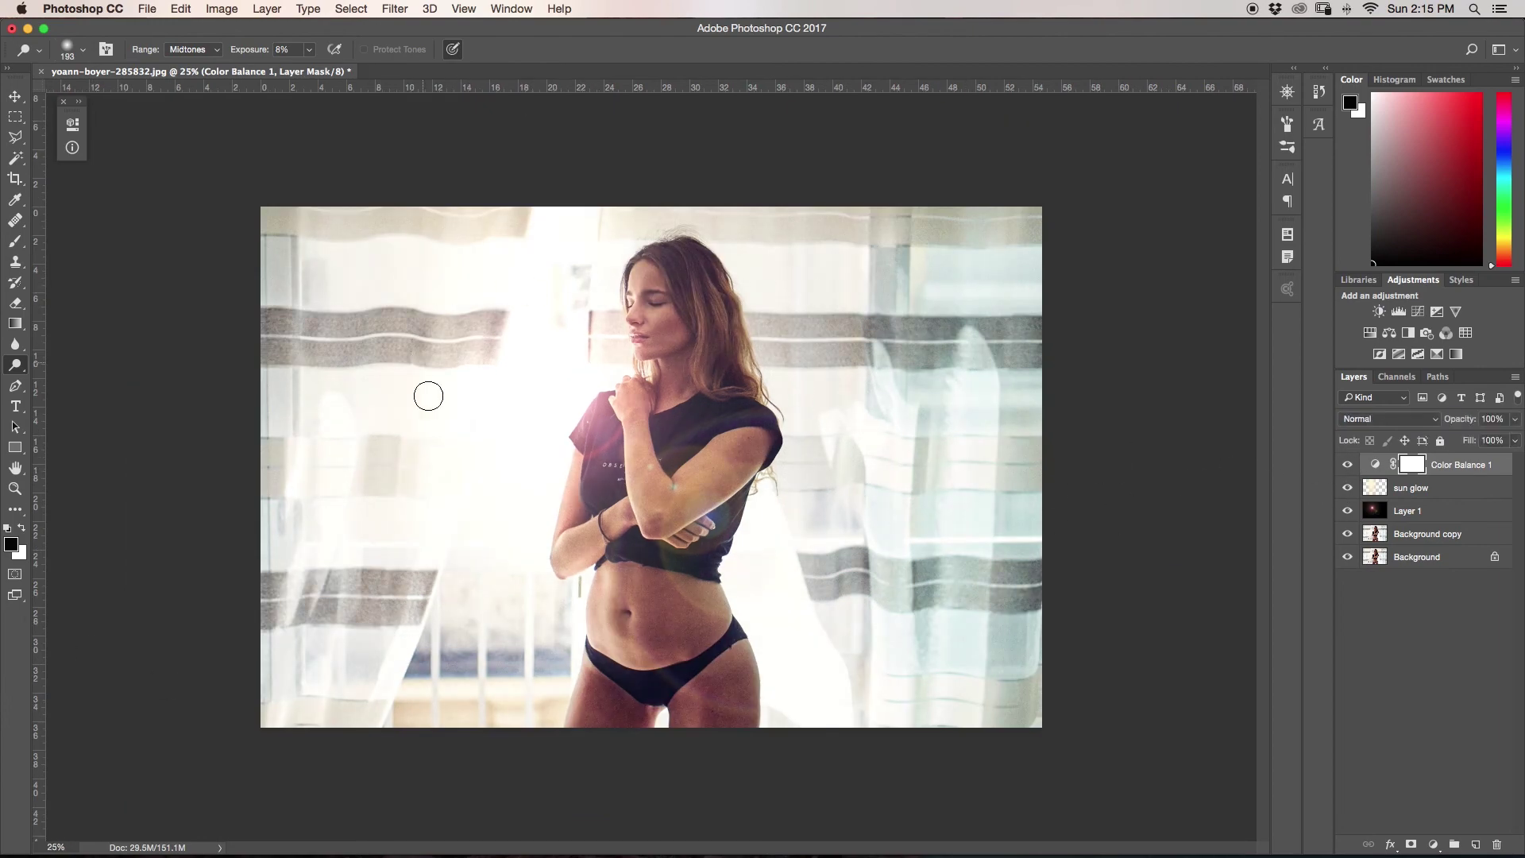